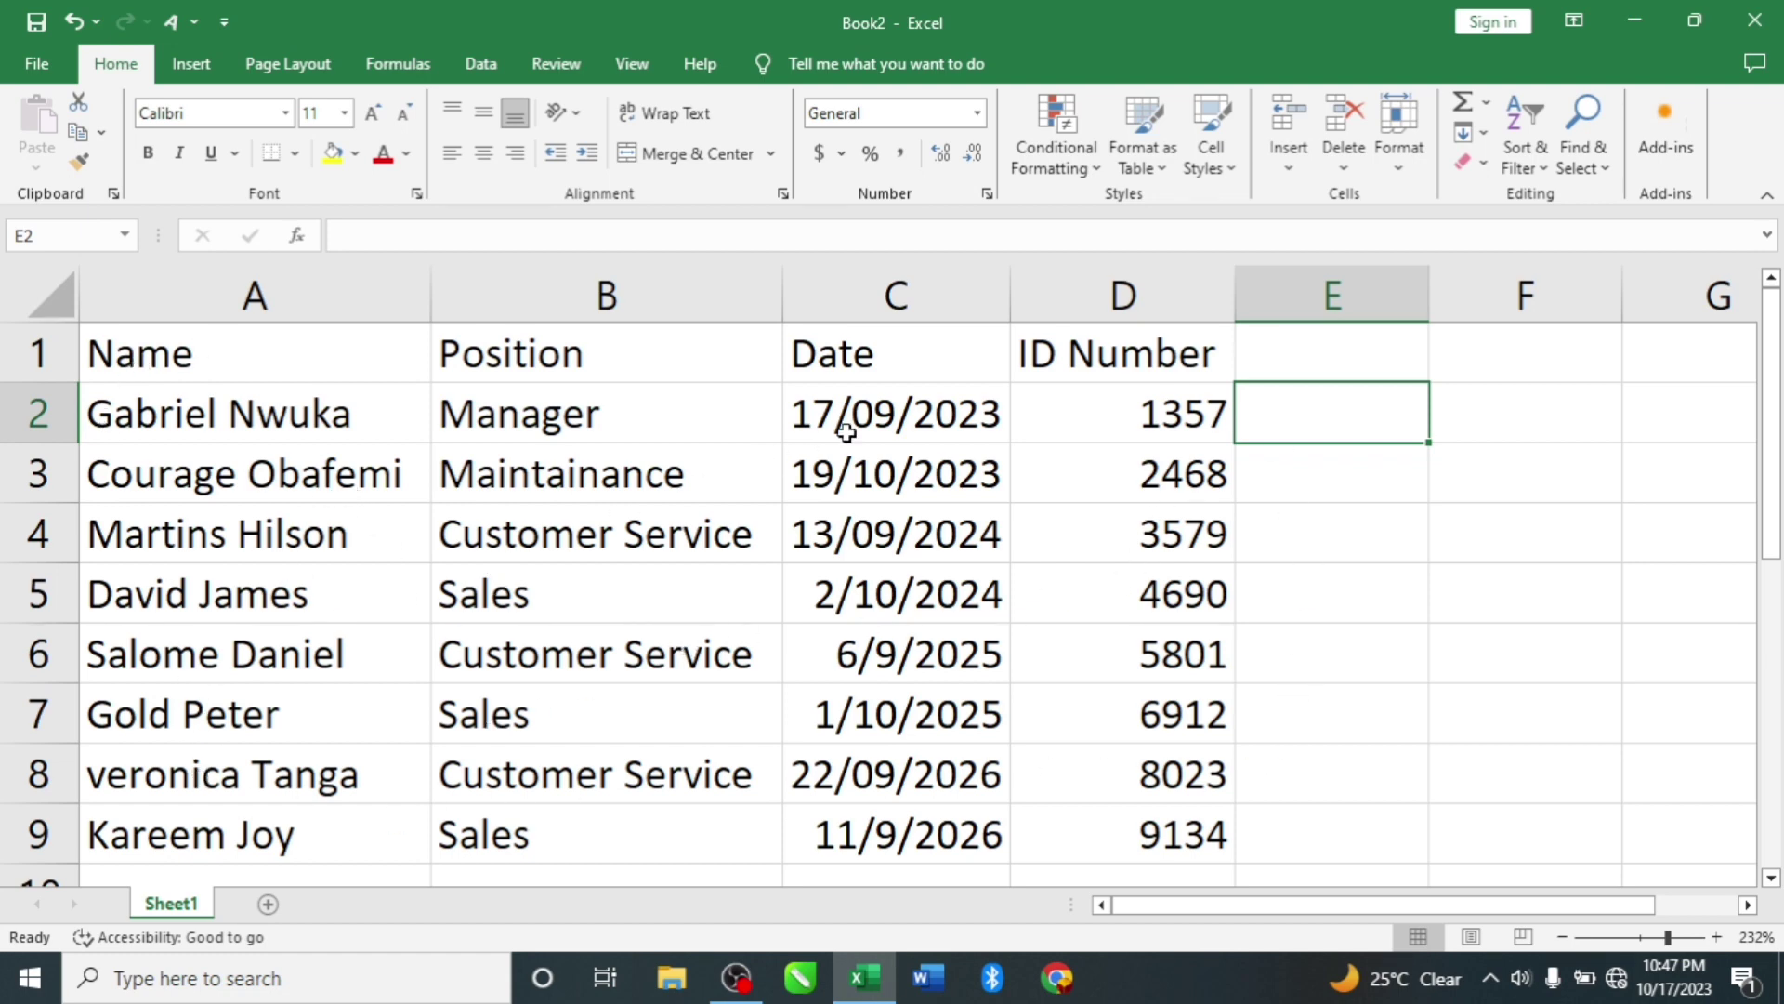
Step: Format the employee range A1:D9 as a table with headers in a light blue style
left_click(578, 482)
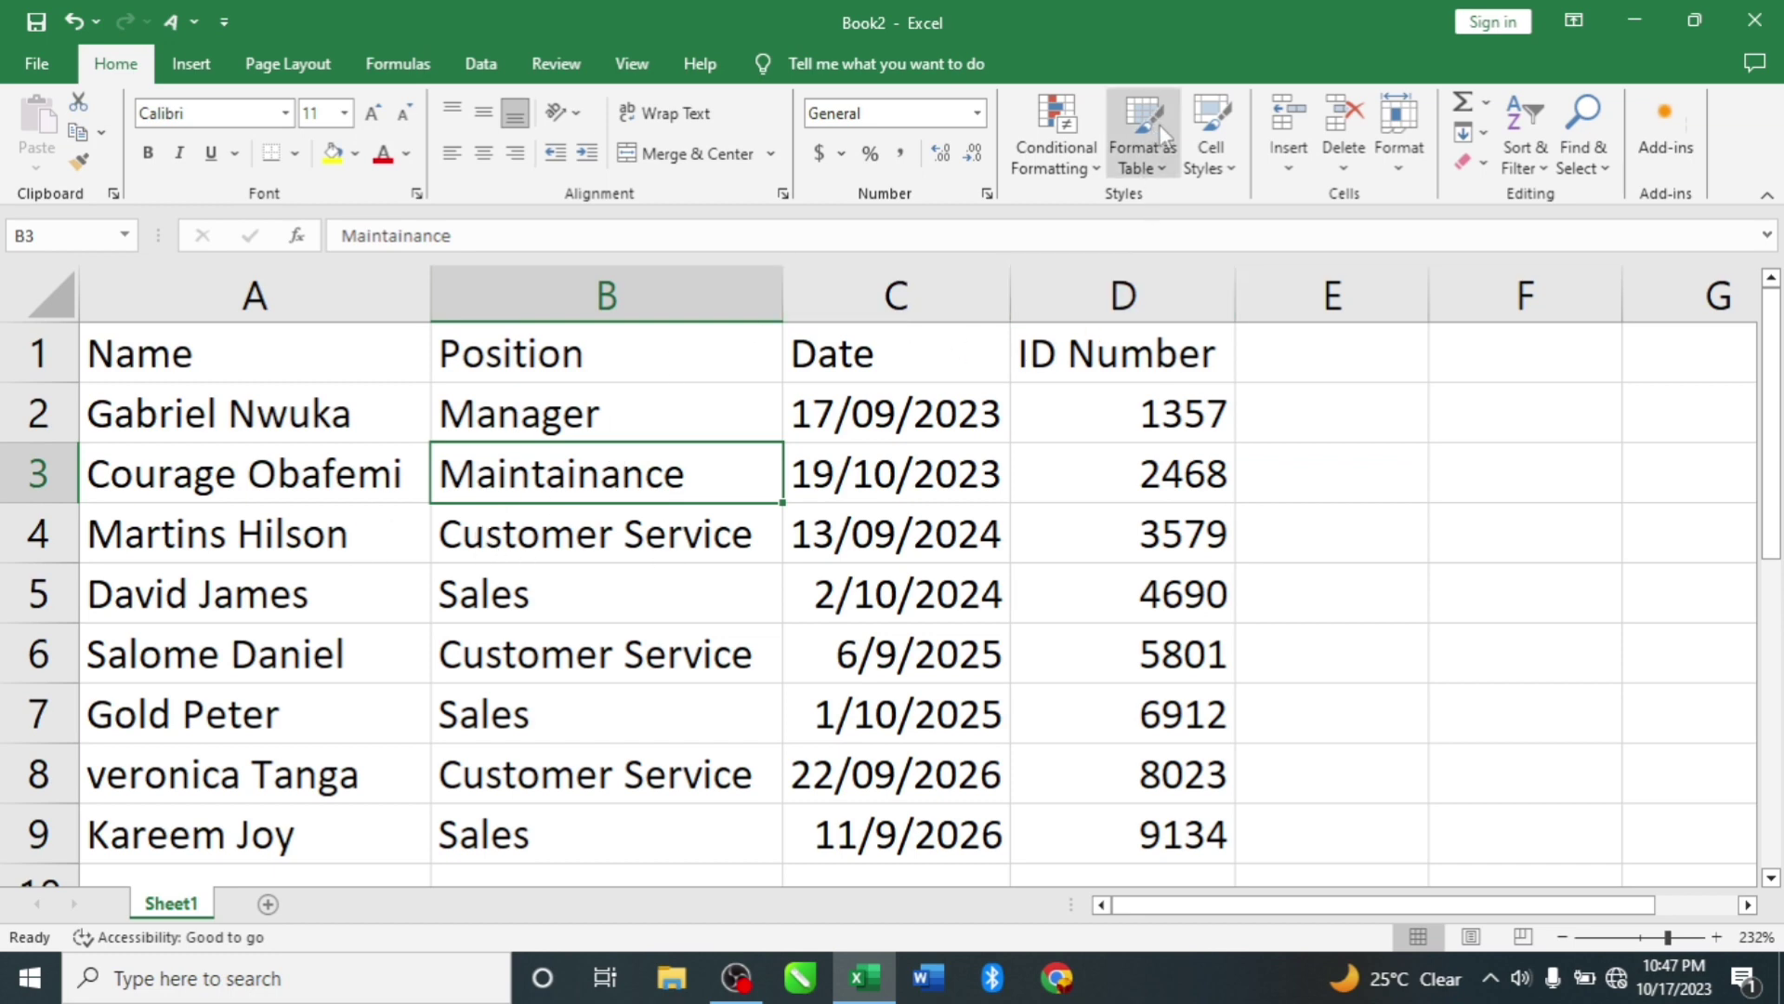
left_click(1167, 175)
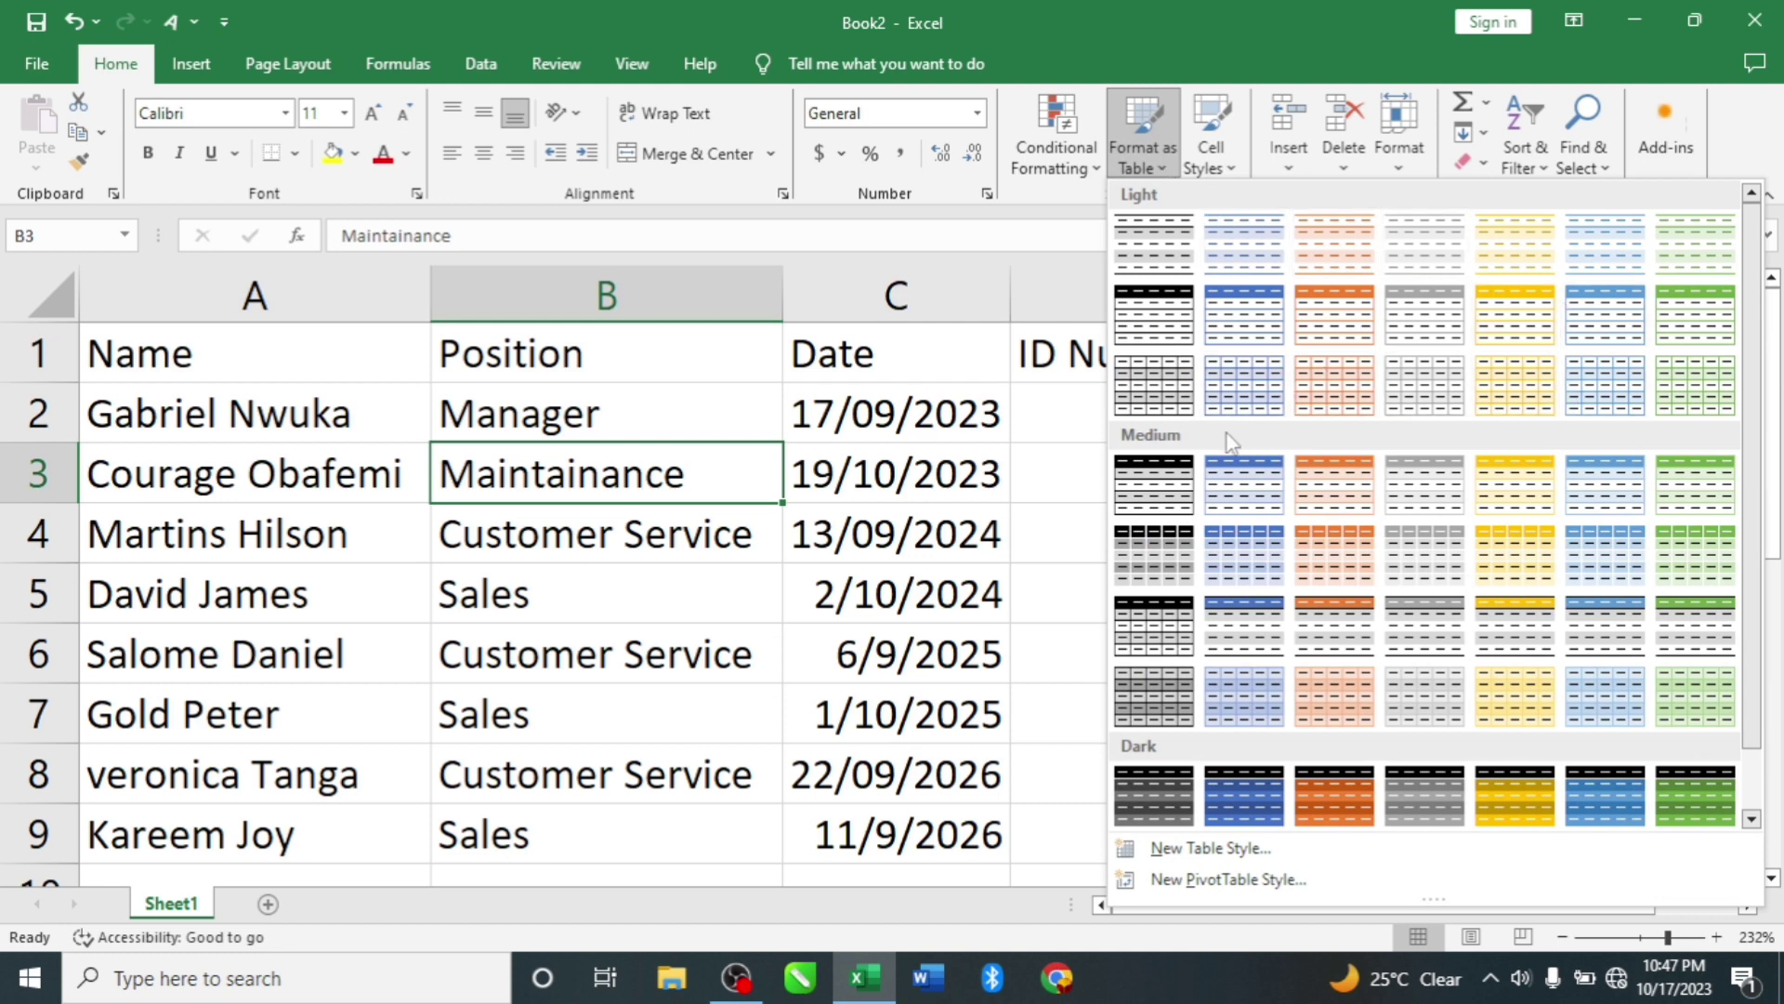
left_click(1257, 319)
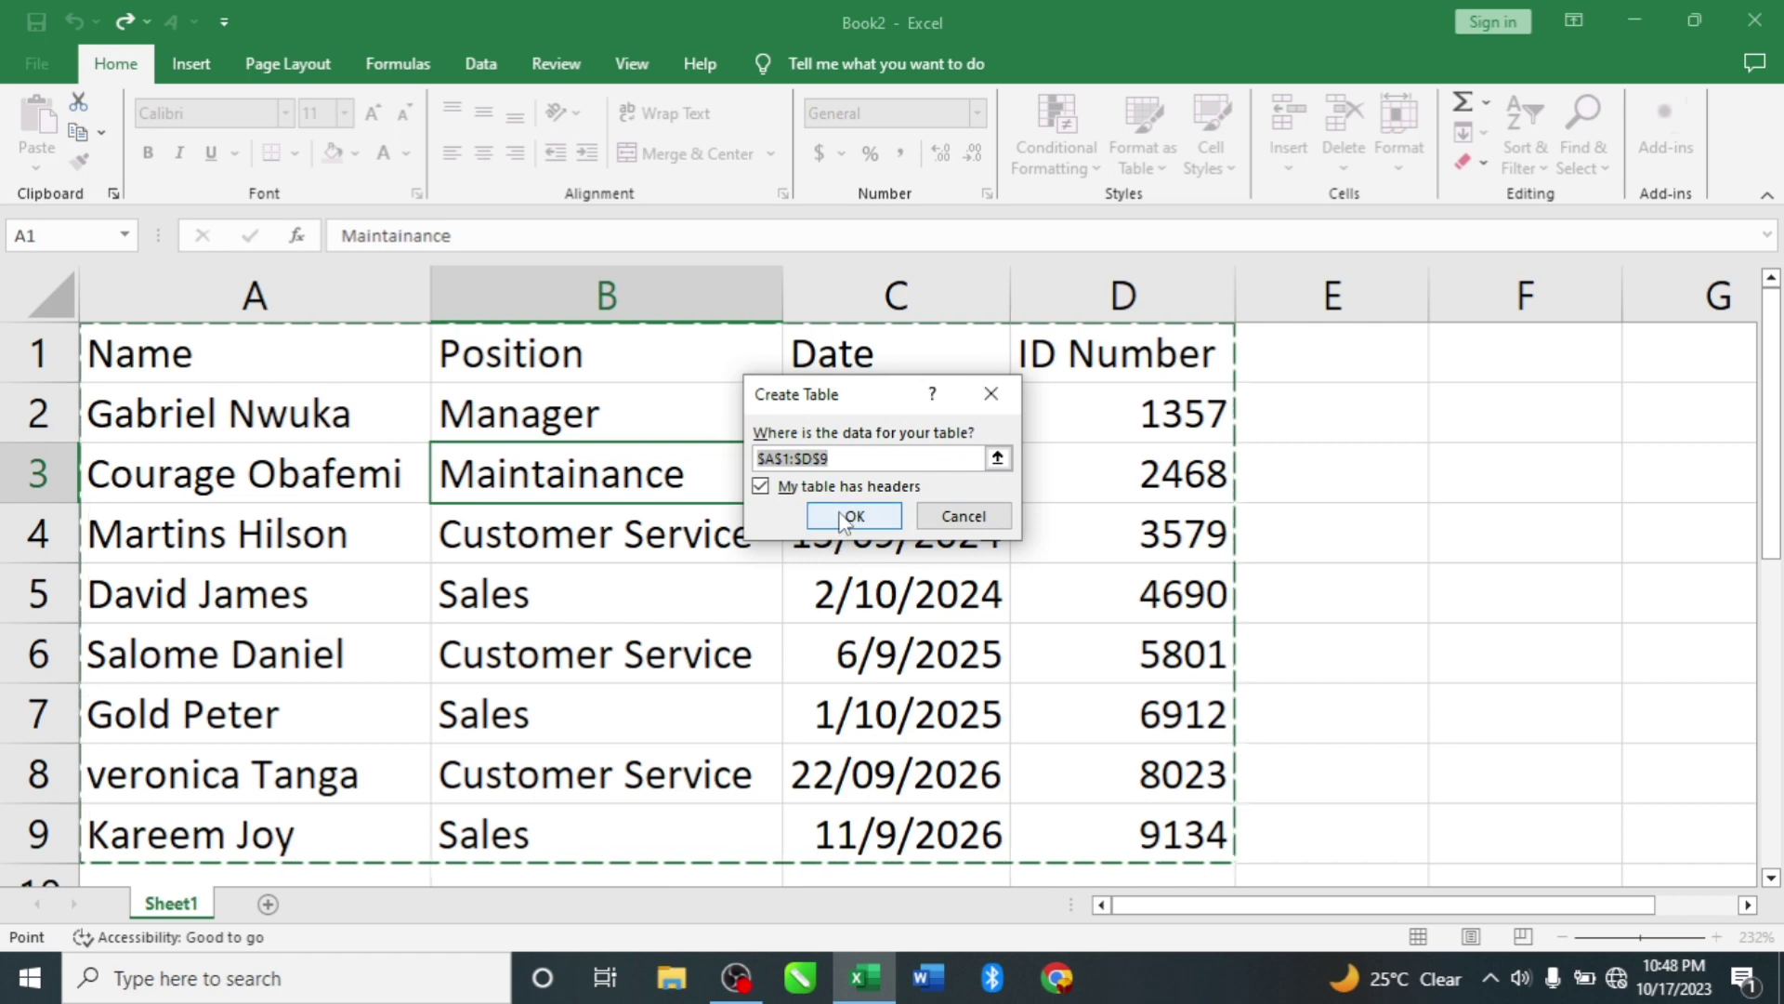
left_click(828, 516)
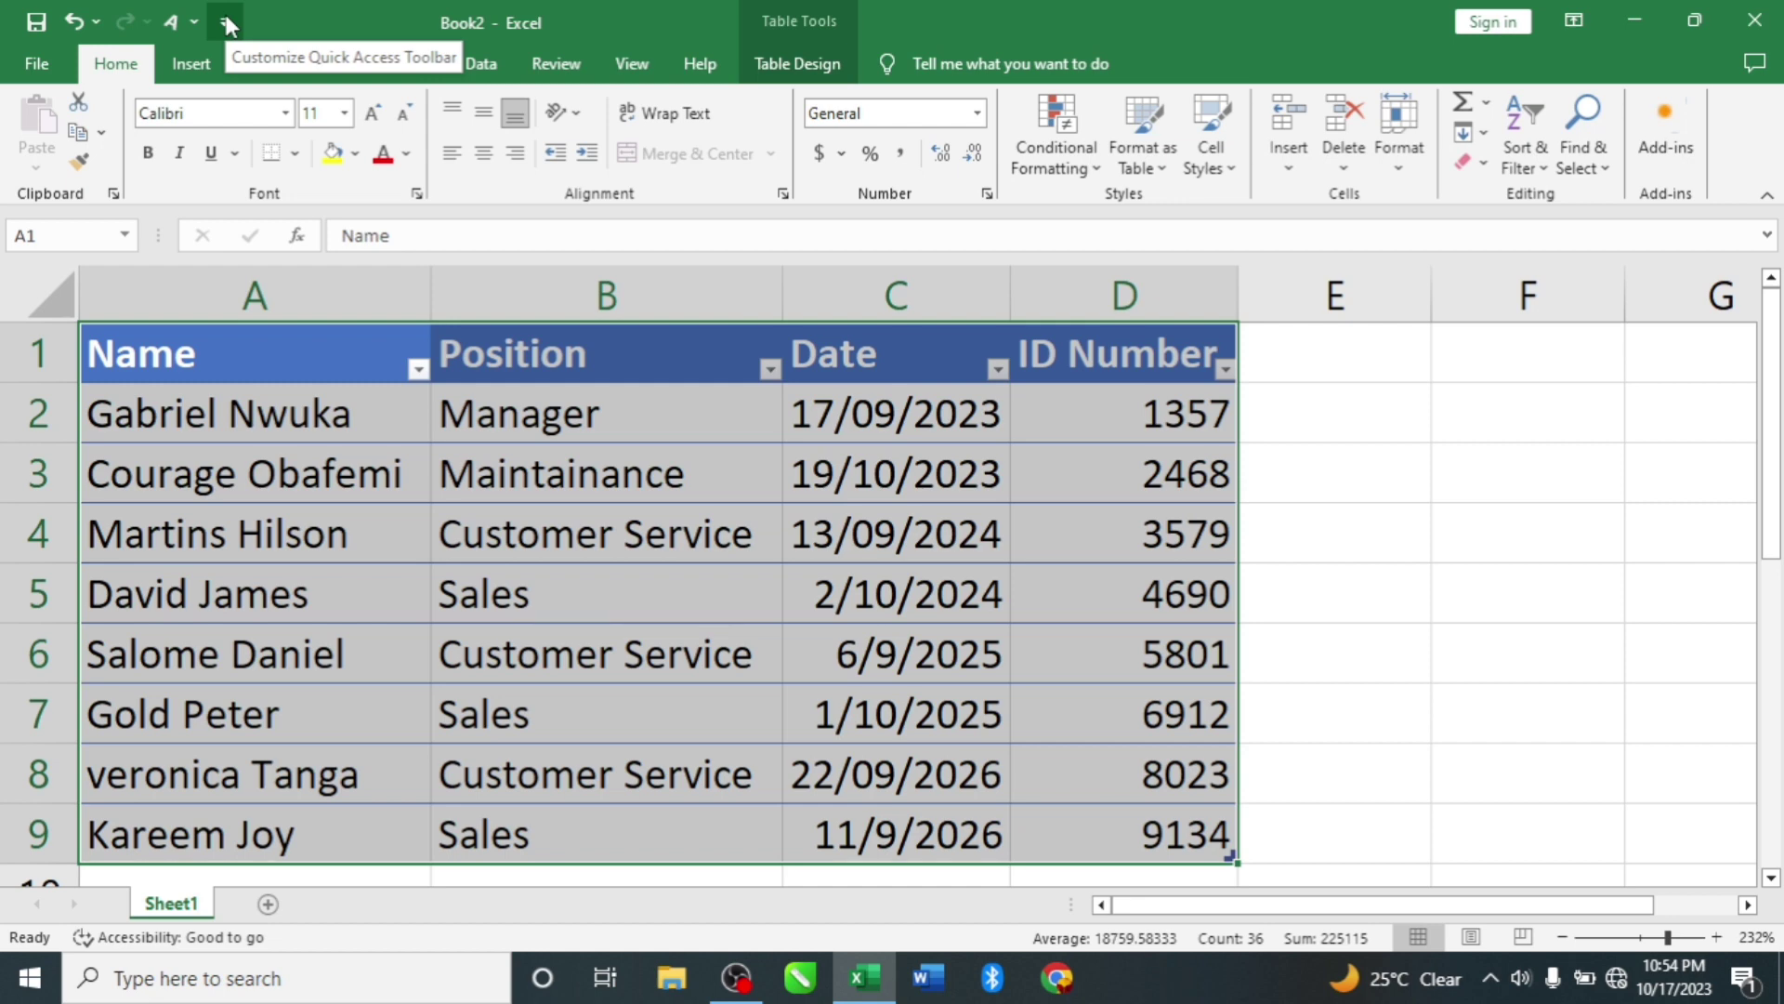
Step: Open the Quick Access Toolbar settings showing Commands Not in the Ribbon
left_click(226, 20)
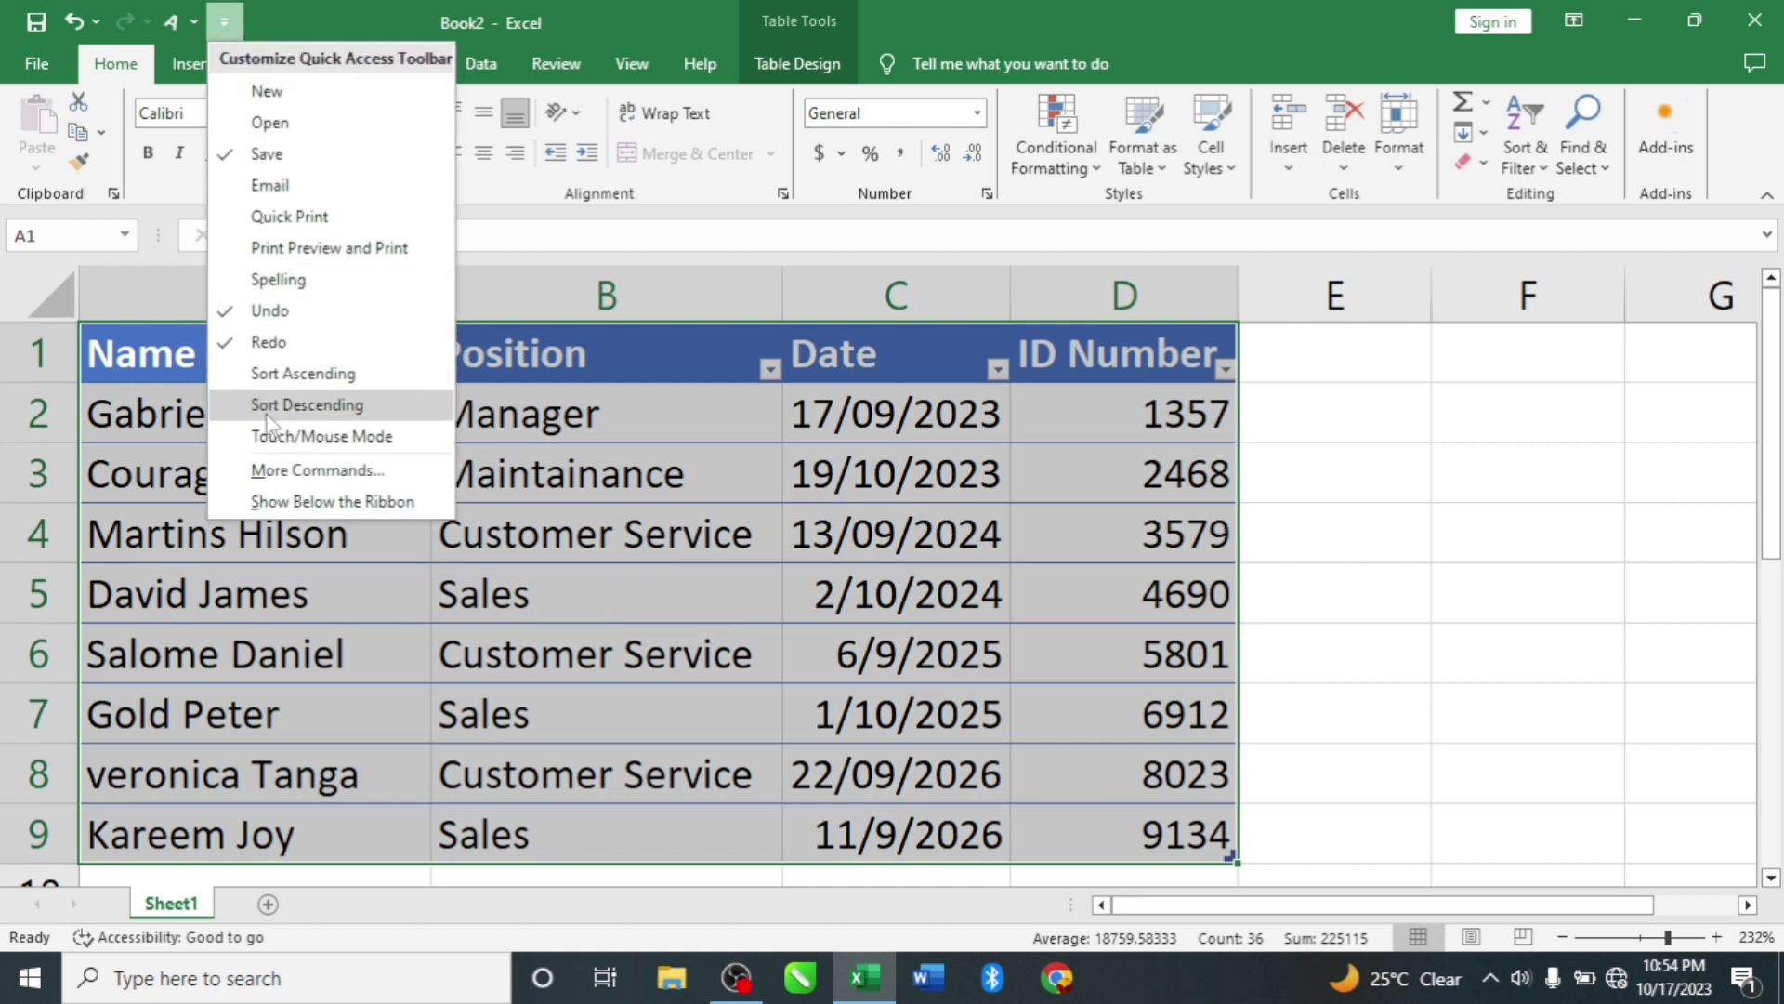
left_click(335, 472)
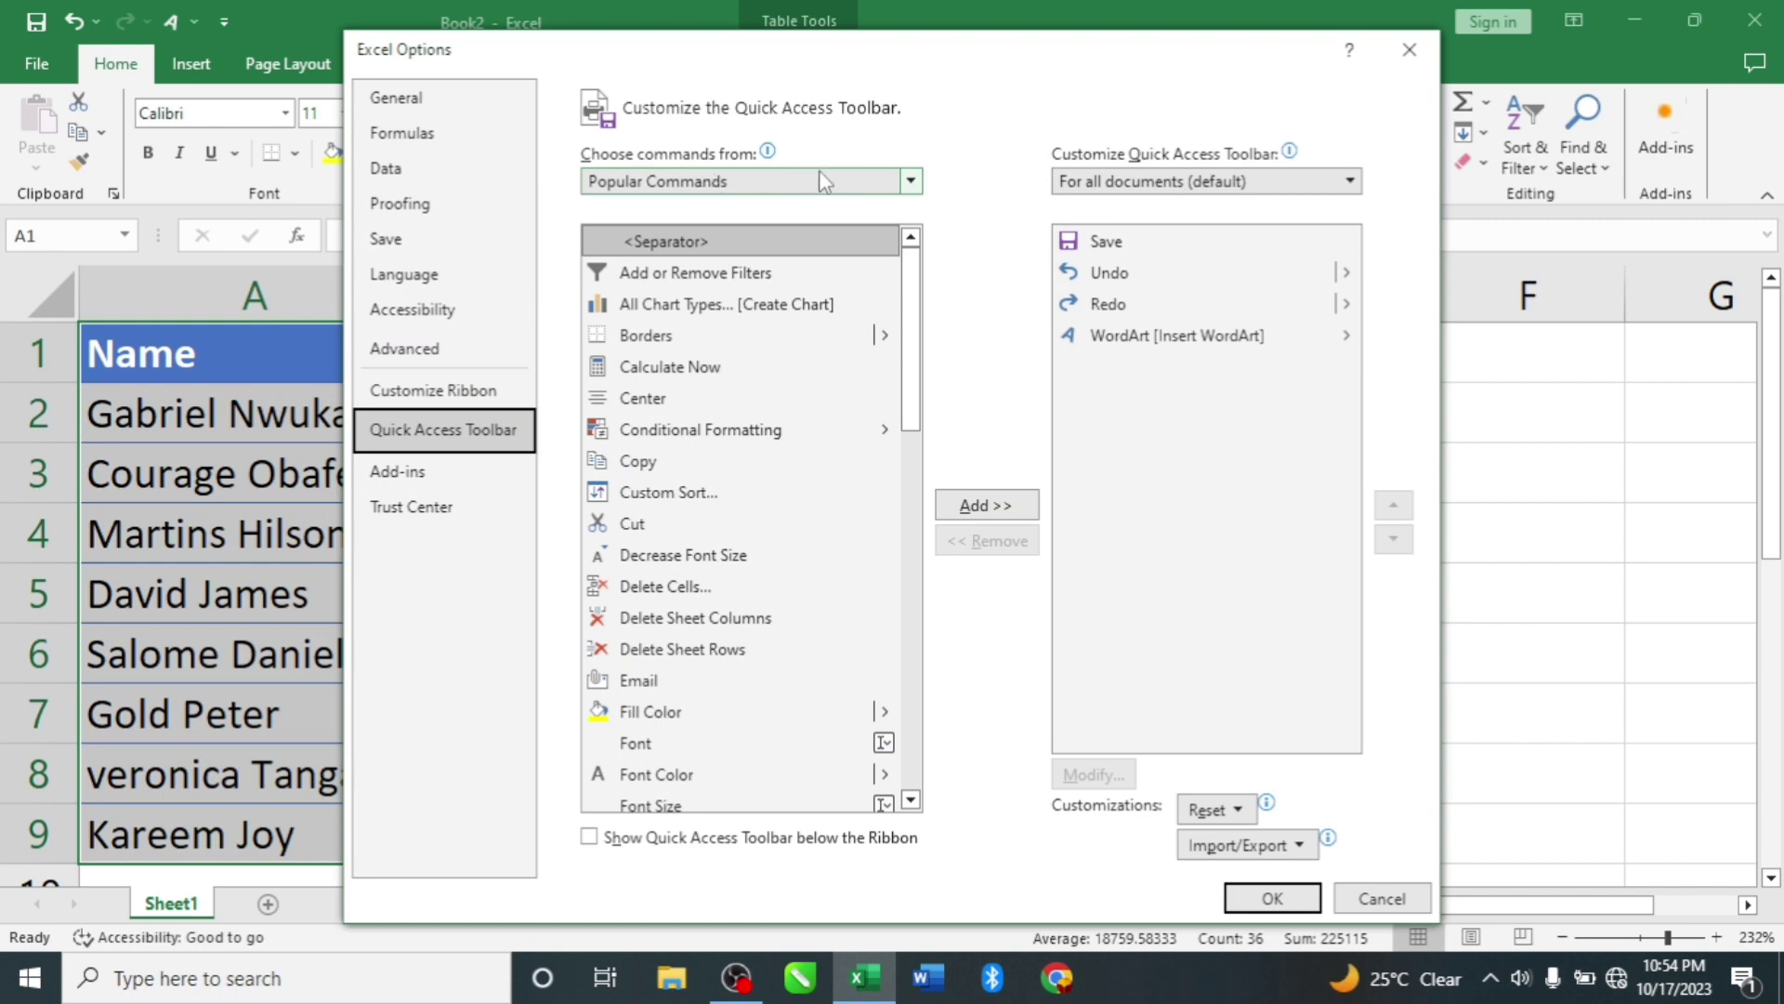
left_click(913, 185)
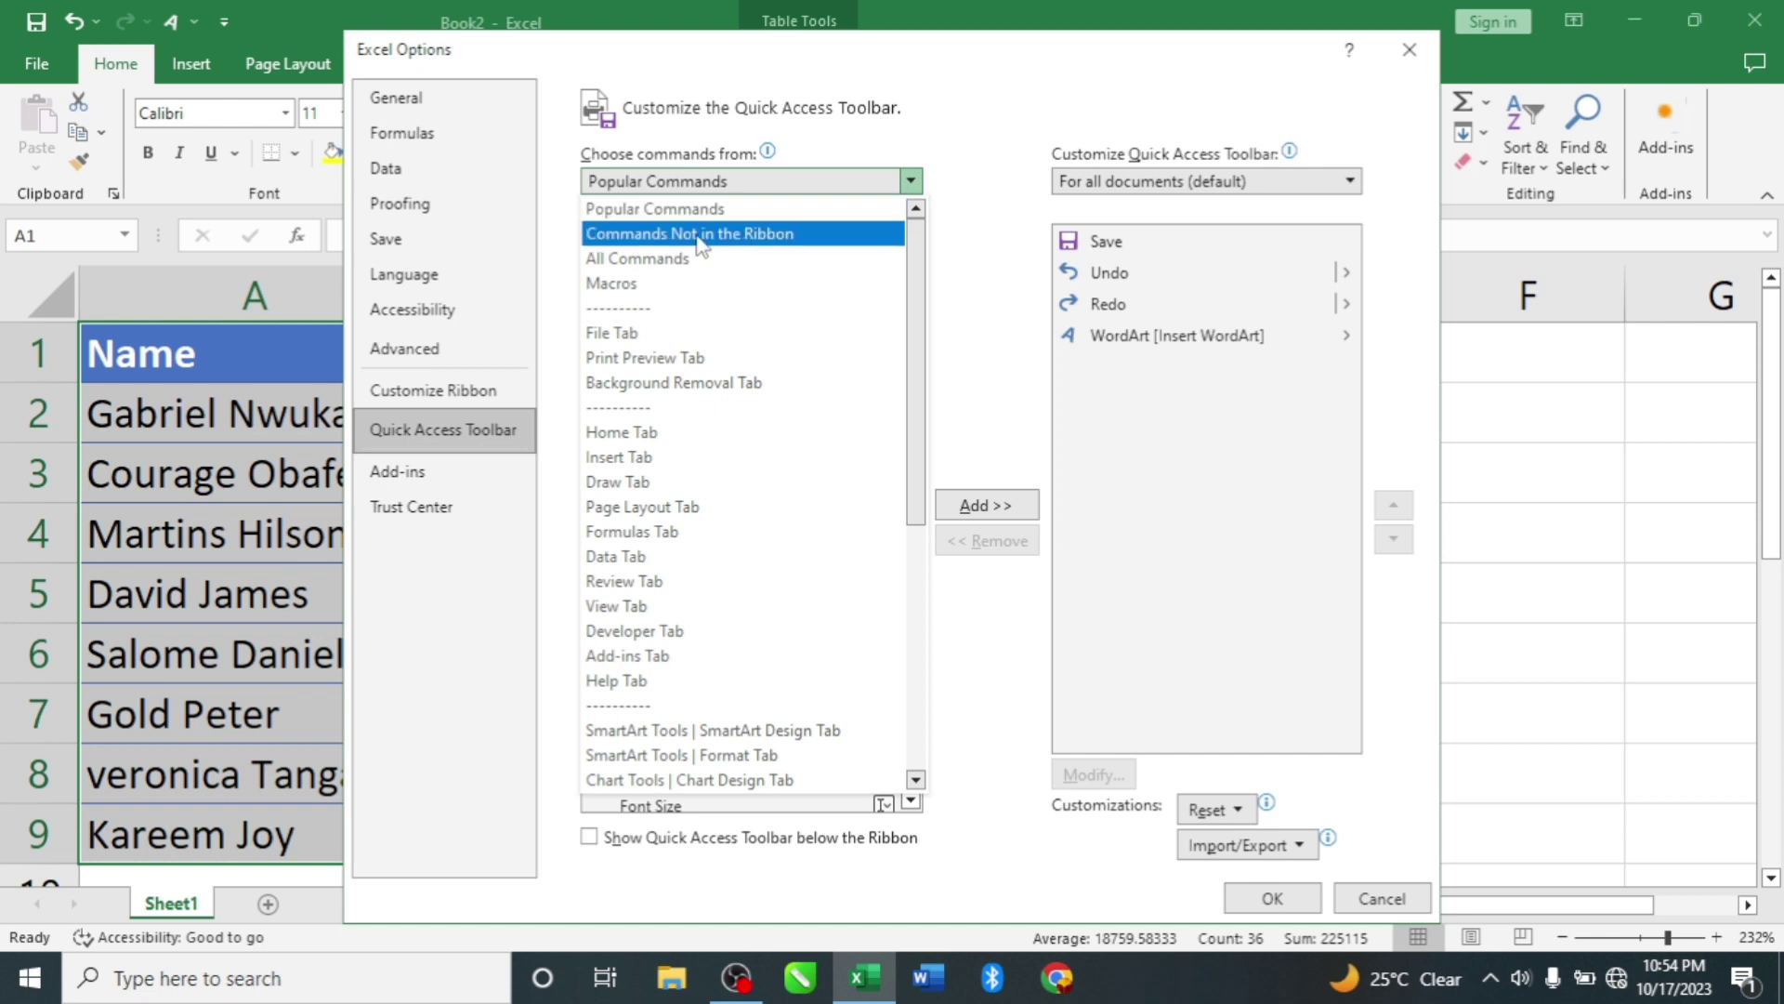
left_click(767, 235)
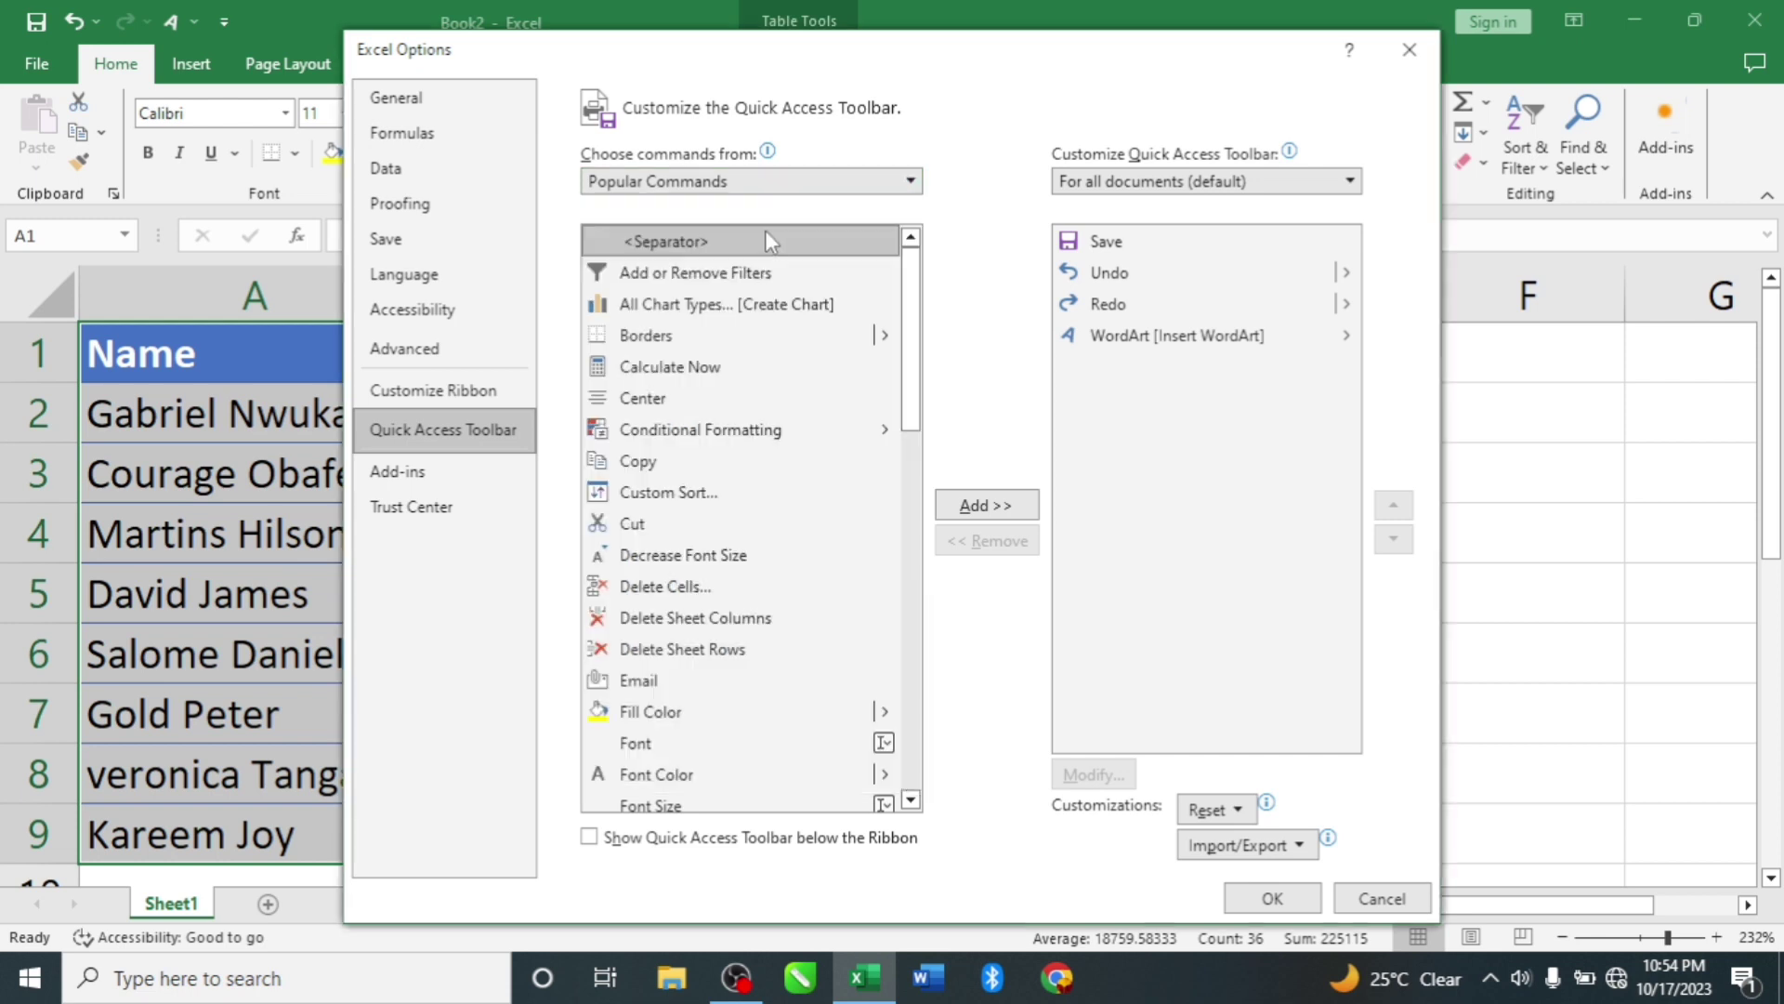
Step: Scroll down the command list and select Form
scroll(619, 572, "down", 7)
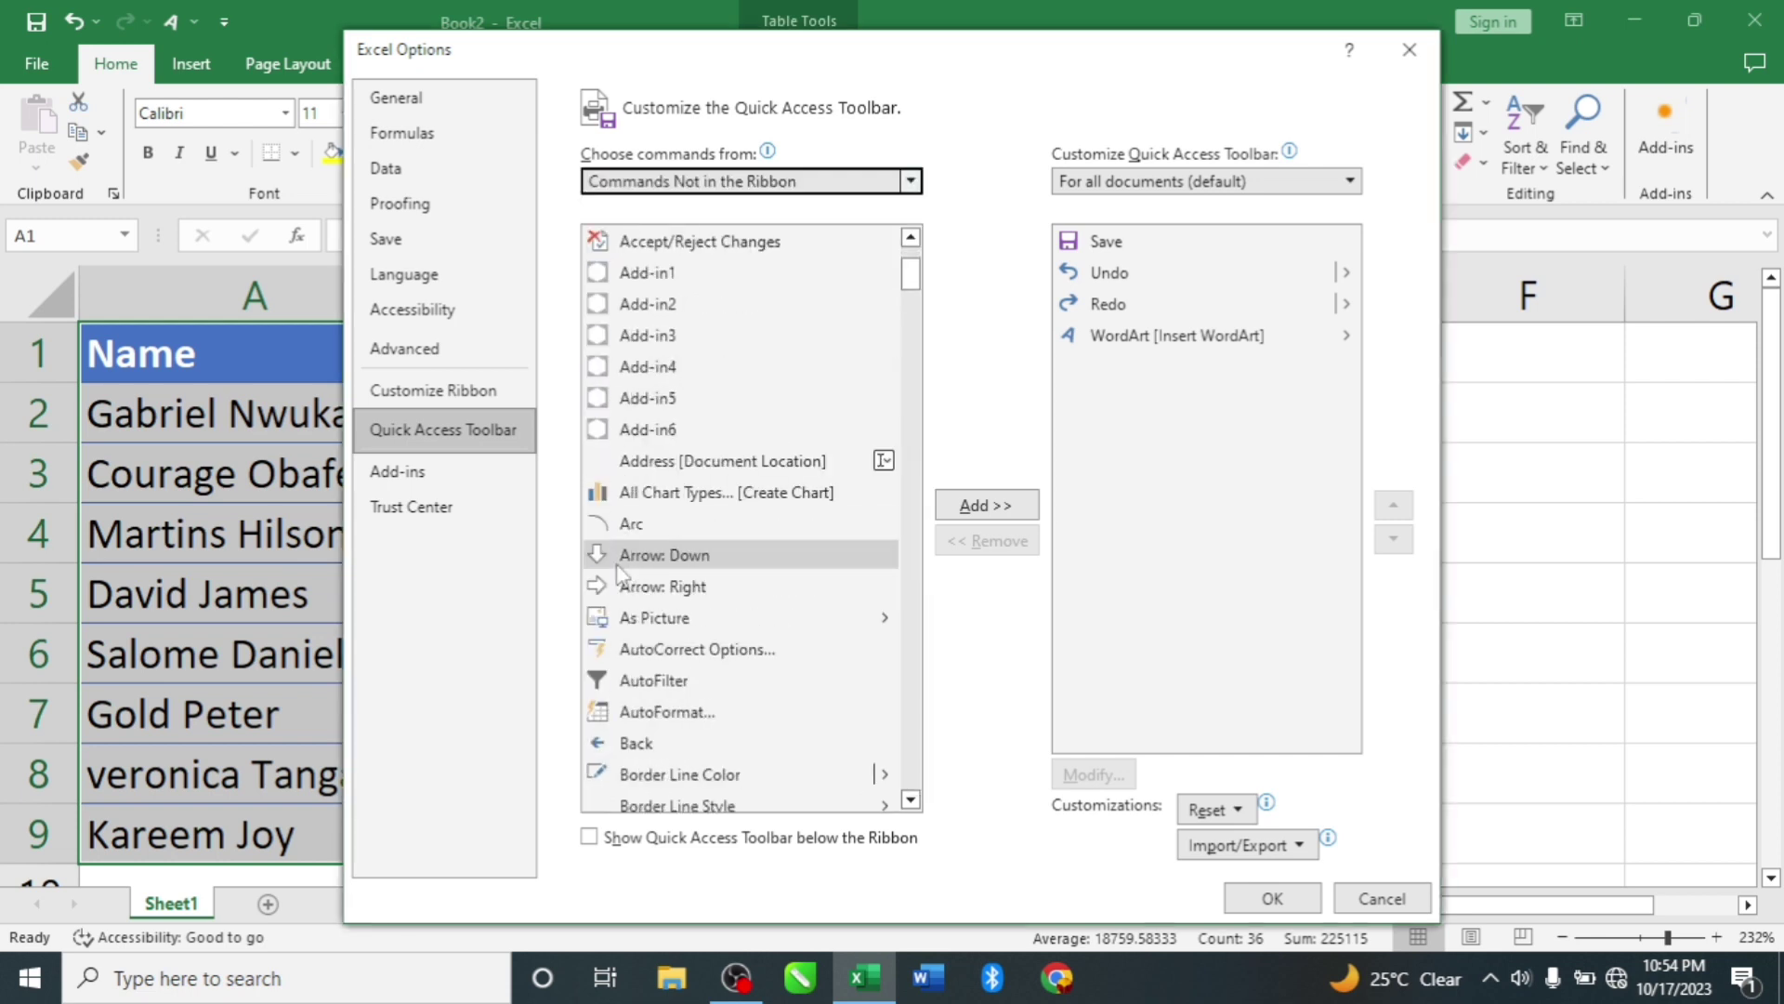
scroll(619, 572, "down", 7)
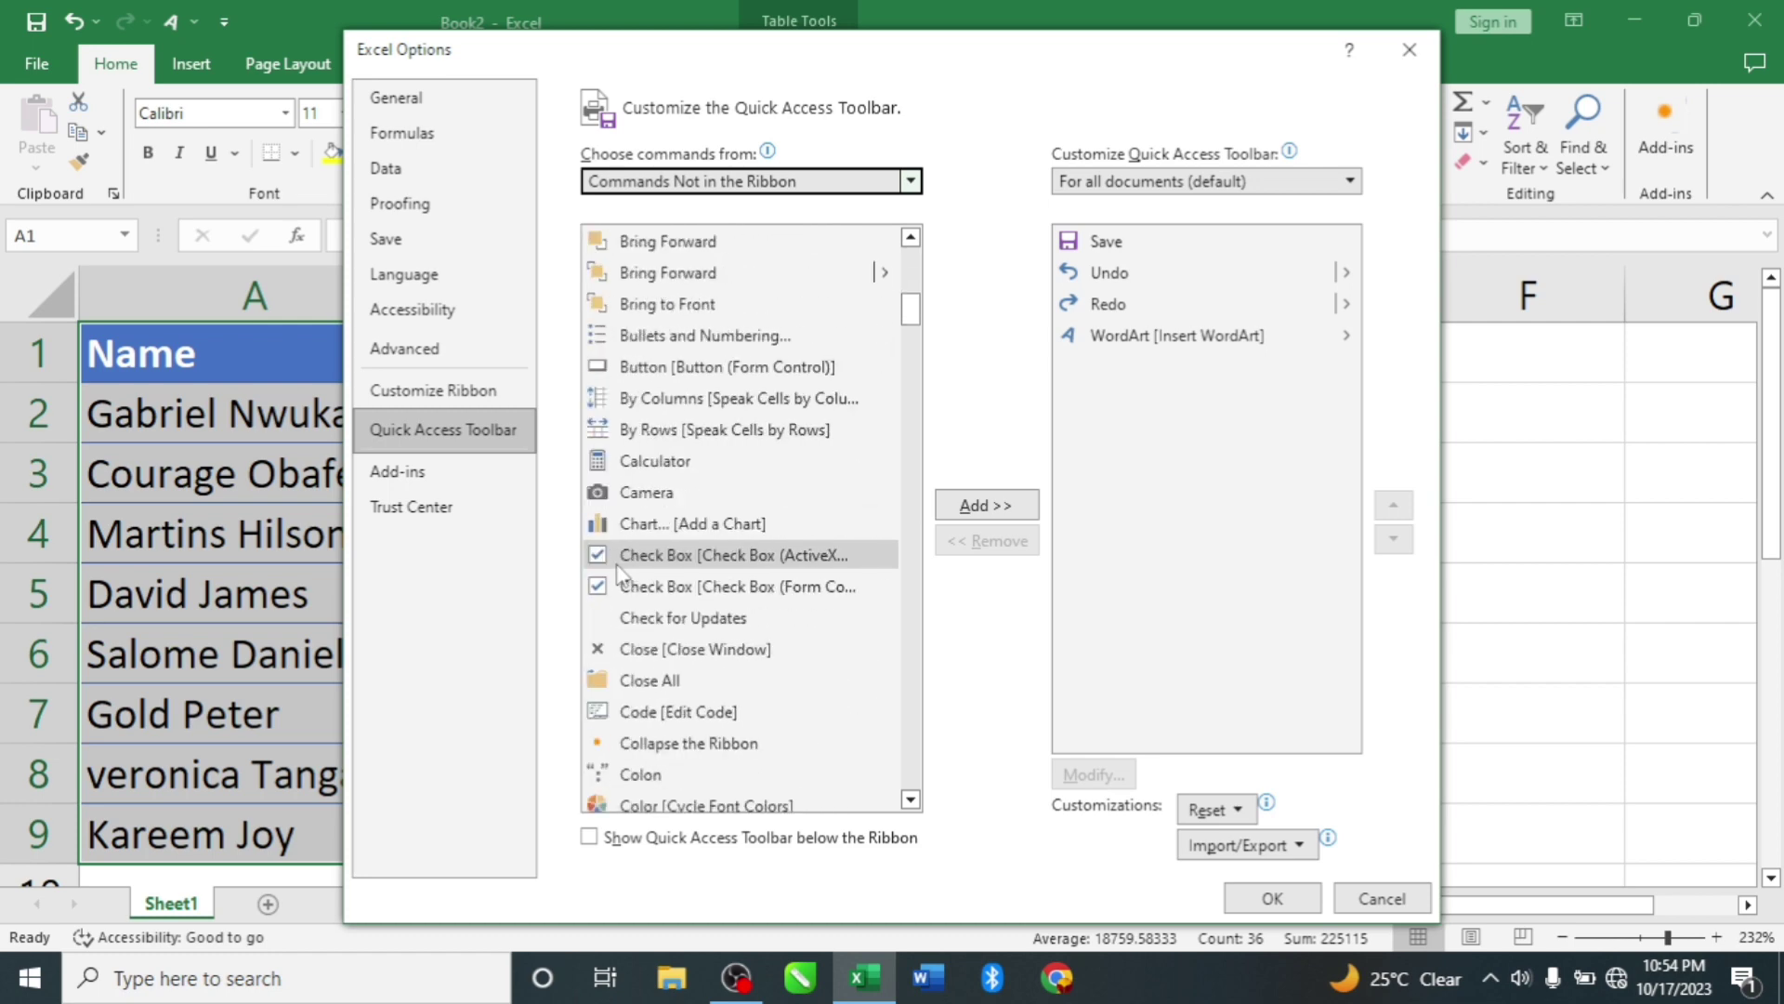
scroll(619, 572, "down", 4)
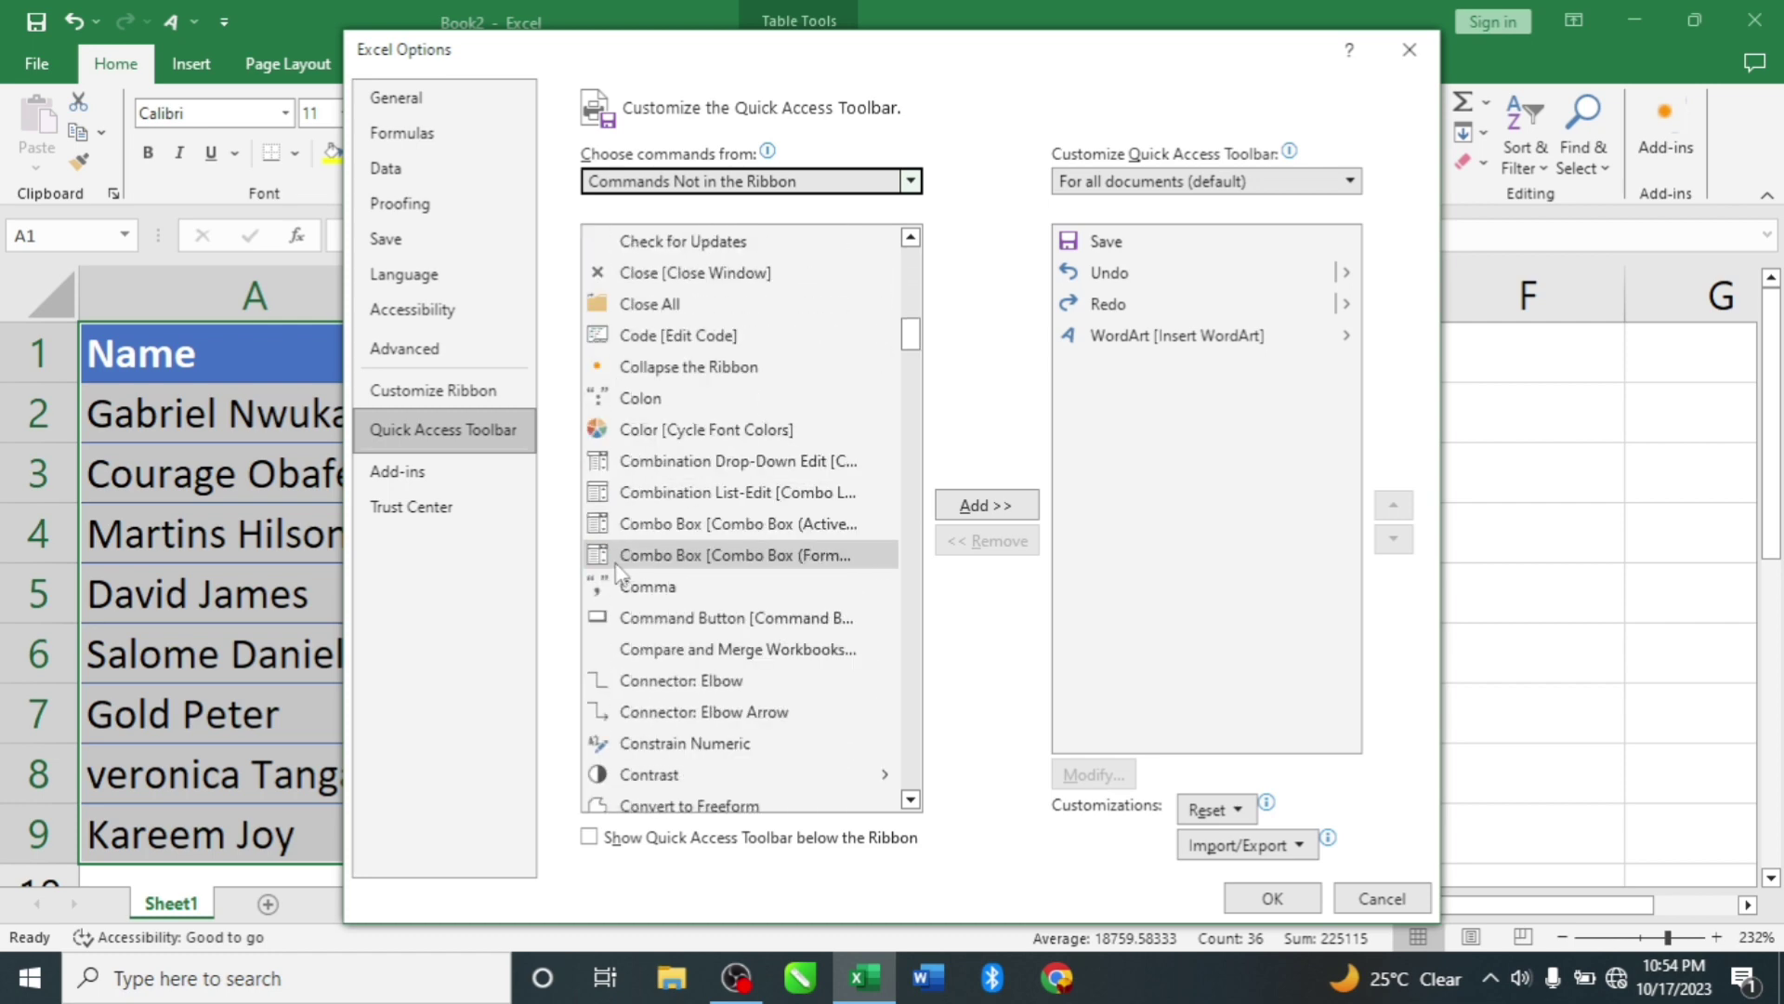
scroll(619, 572, "down", 5)
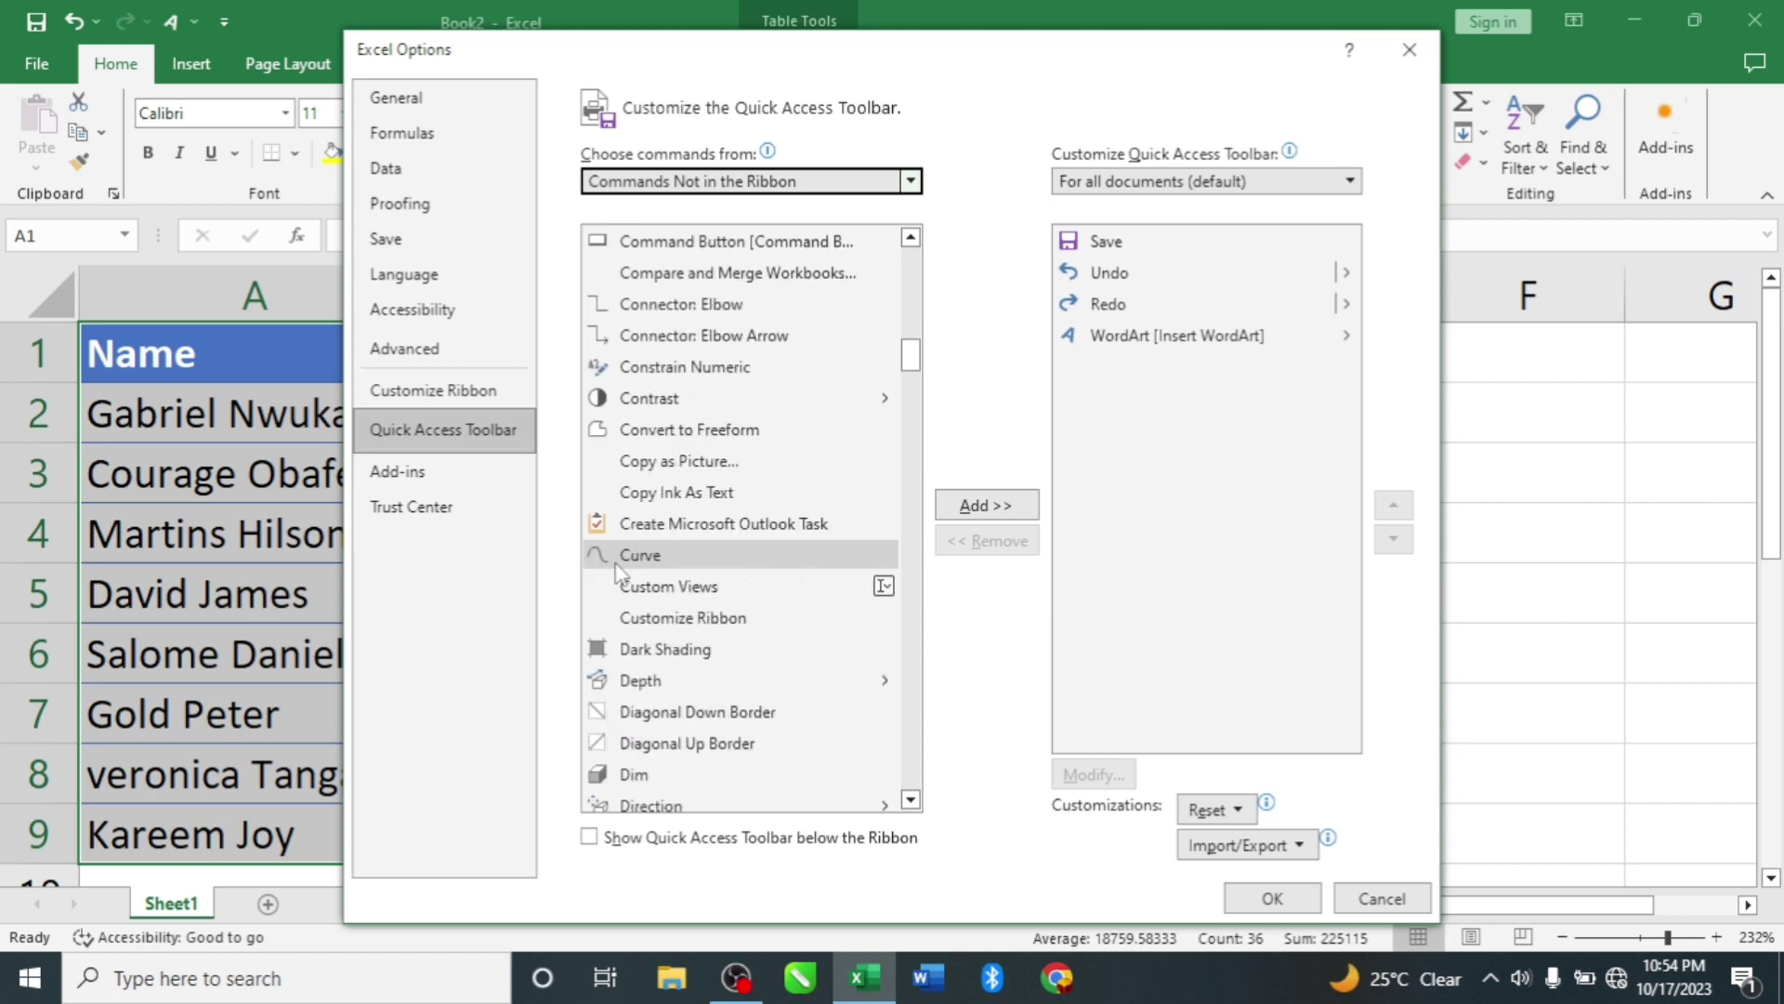
scroll(619, 571, "down", 5)
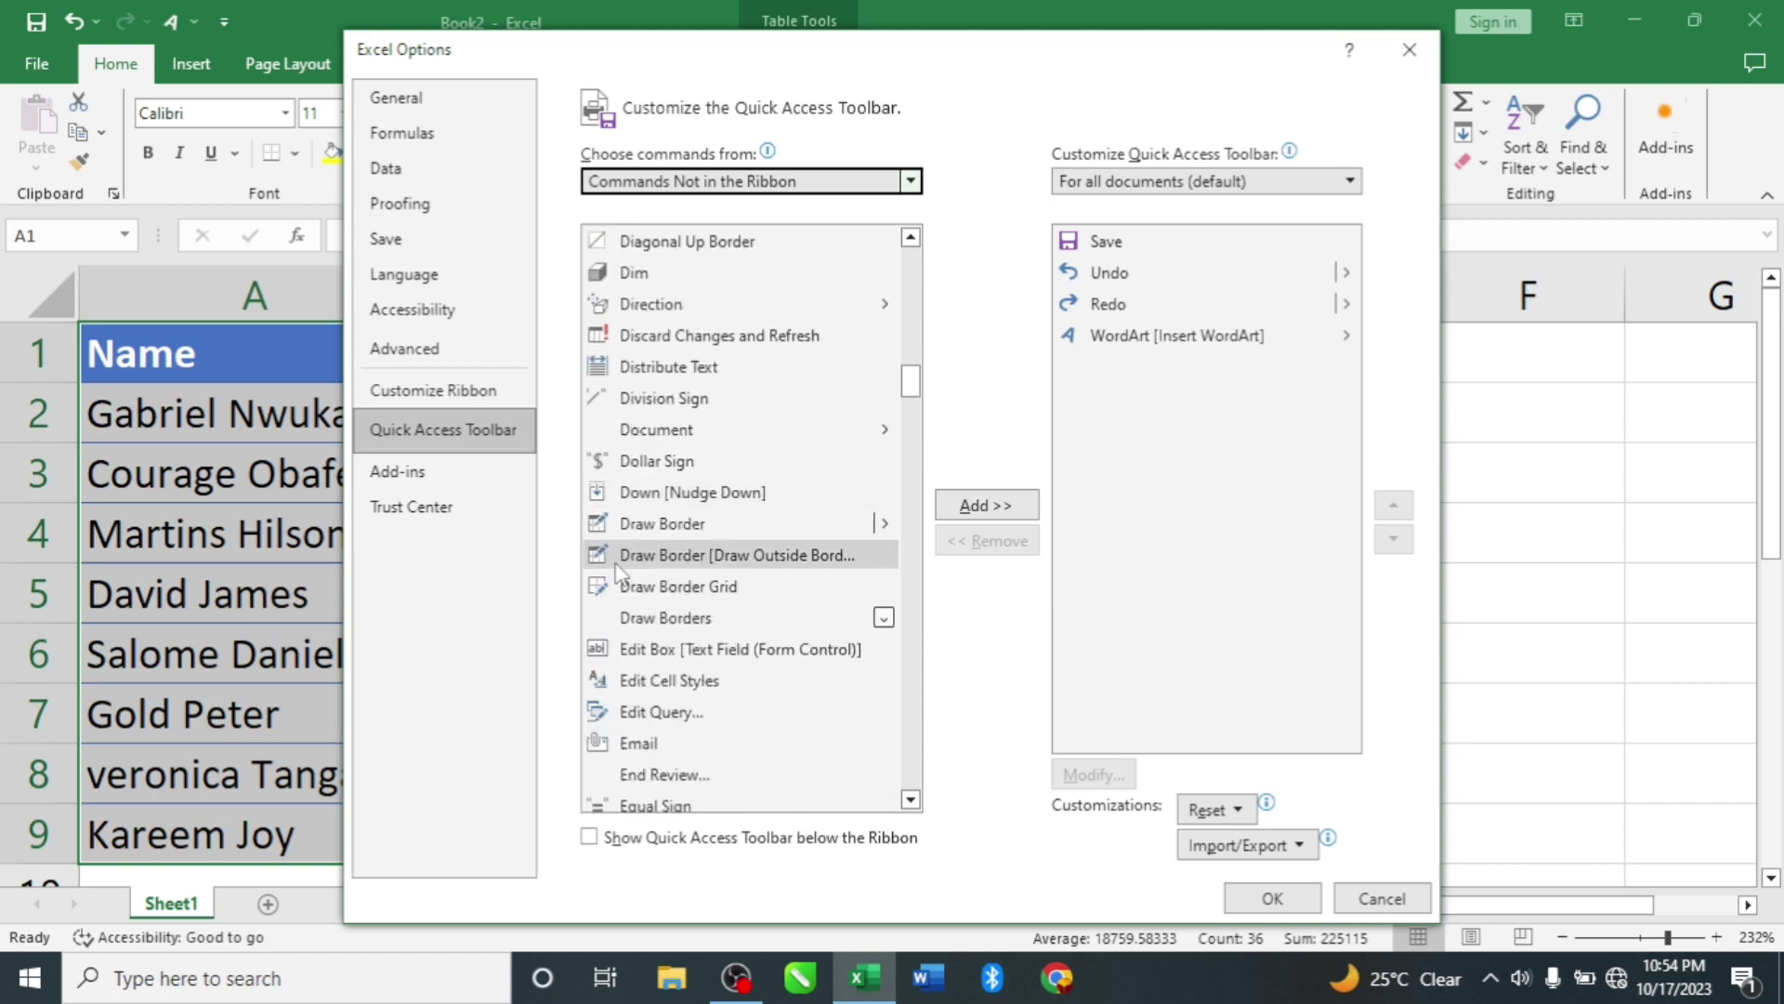
scroll(619, 571, "down", 3)
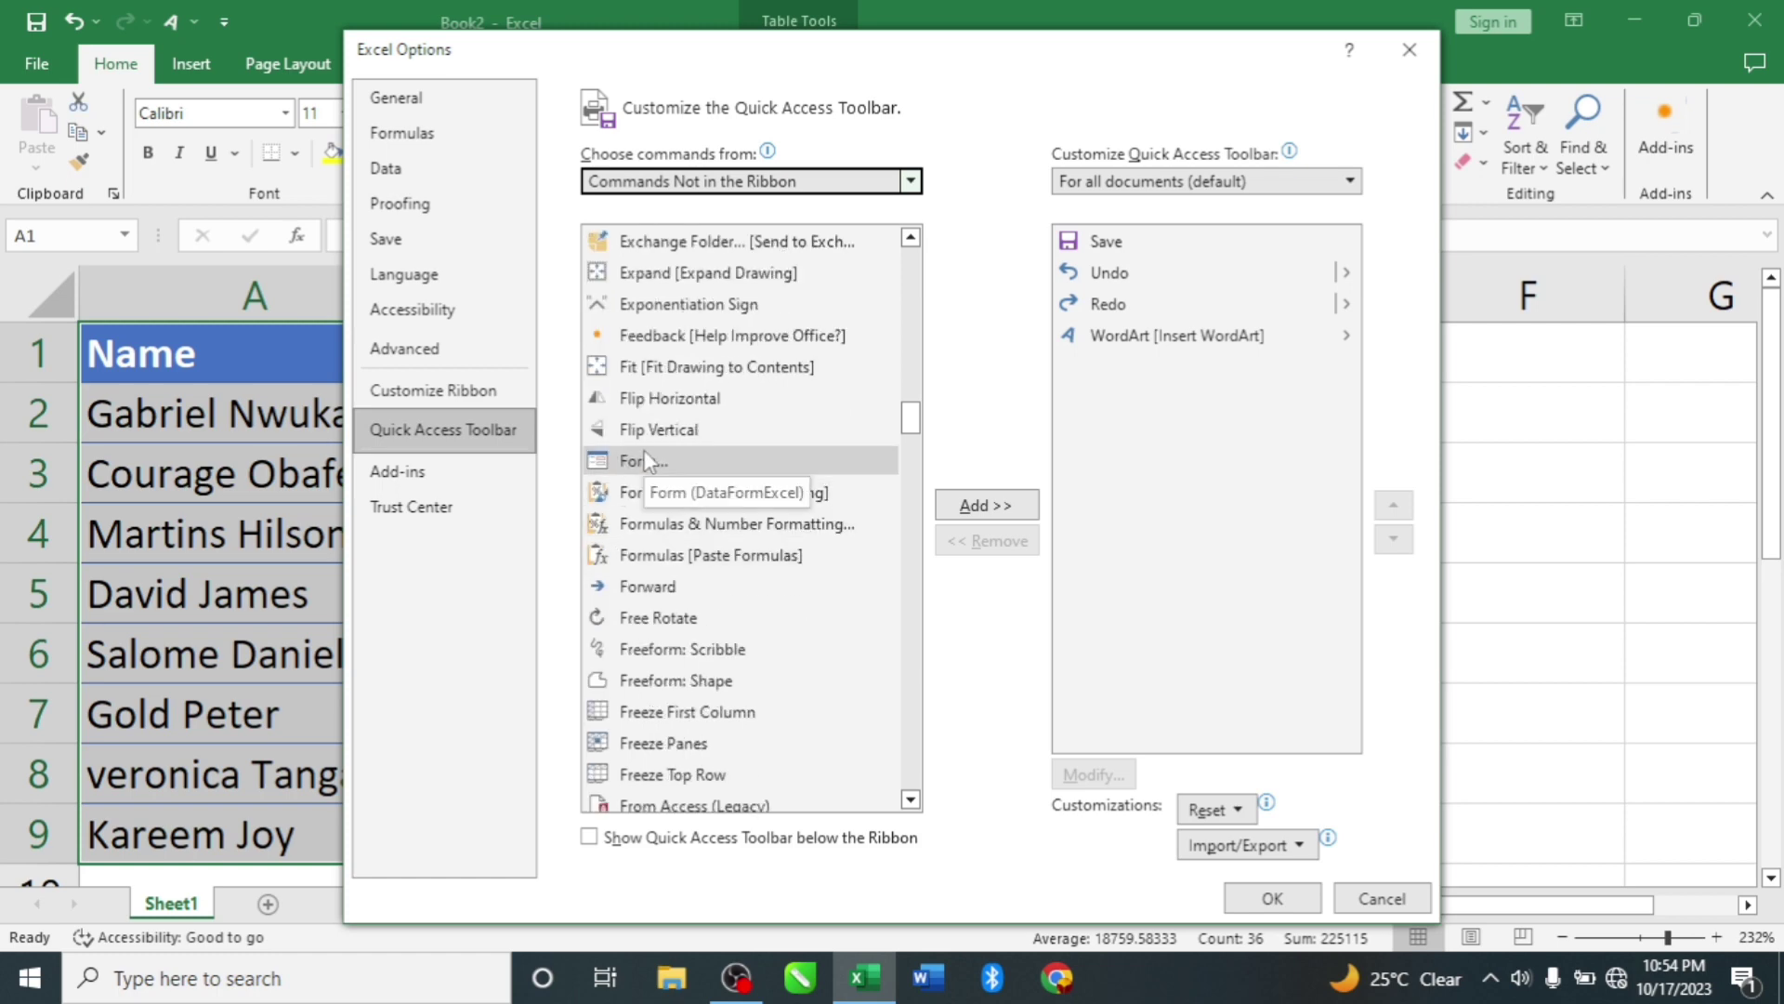
left_click(686, 459)
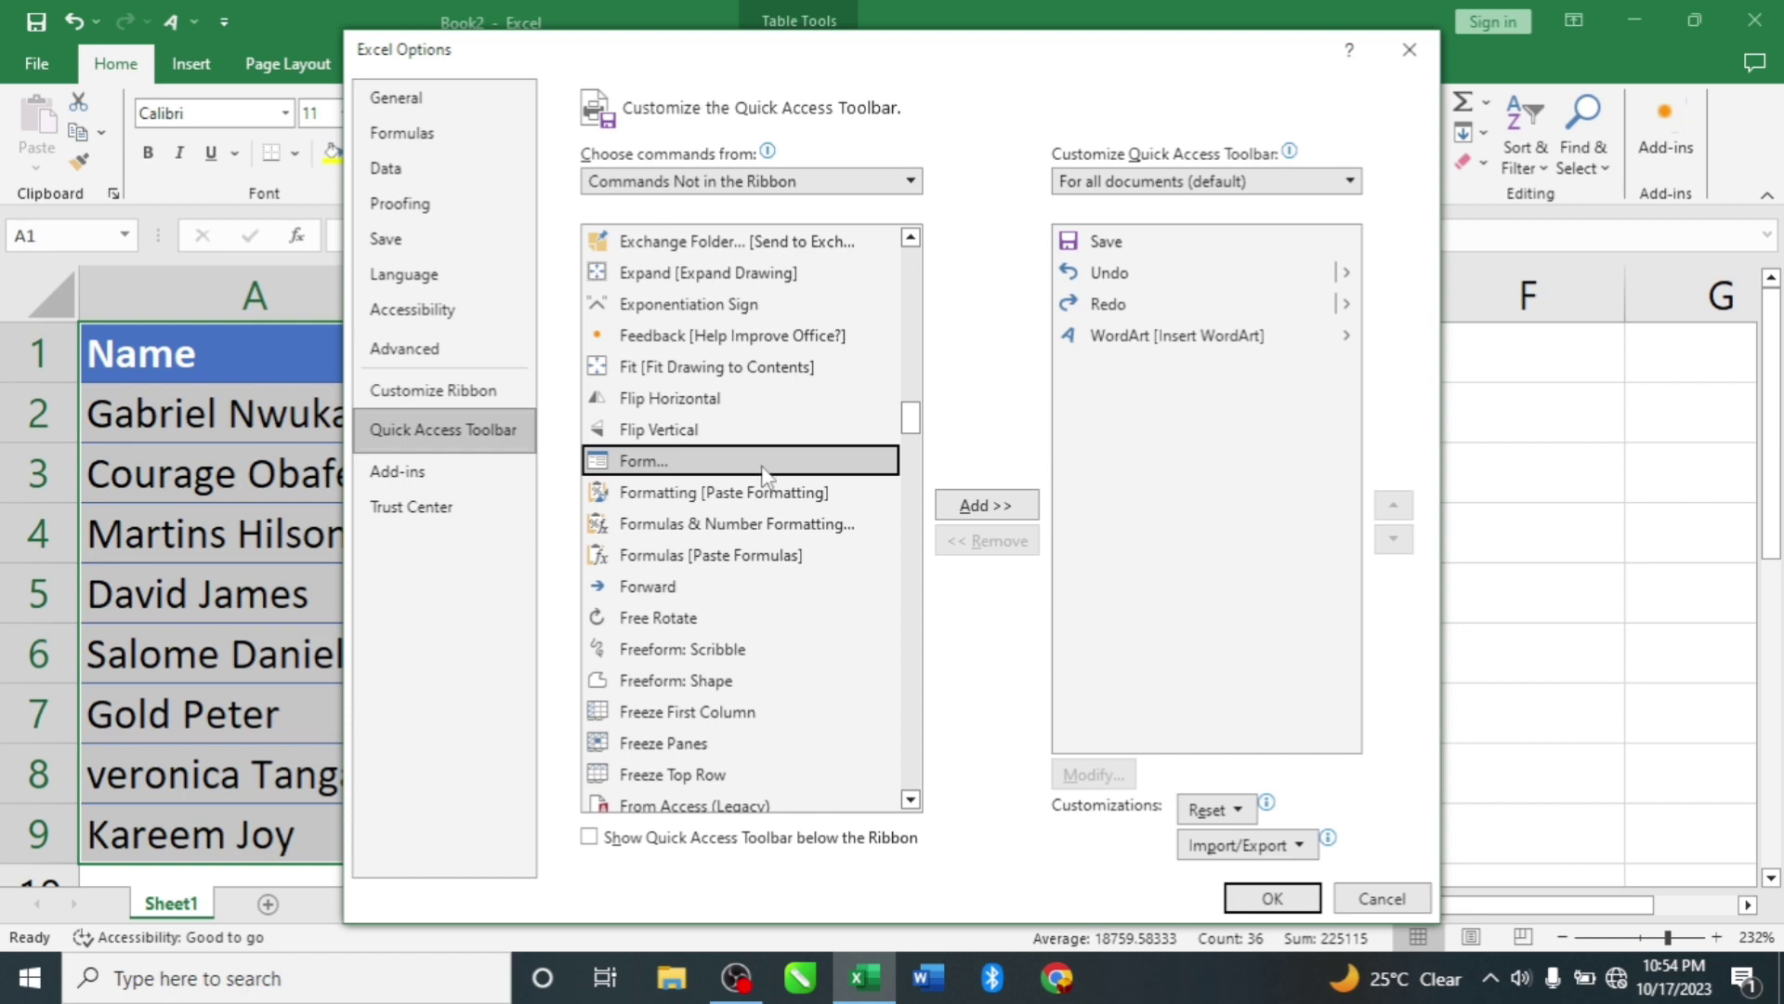
Step: Add Form to the Quick Access Toolbar list and apply the change with OK
left_click(985, 508)
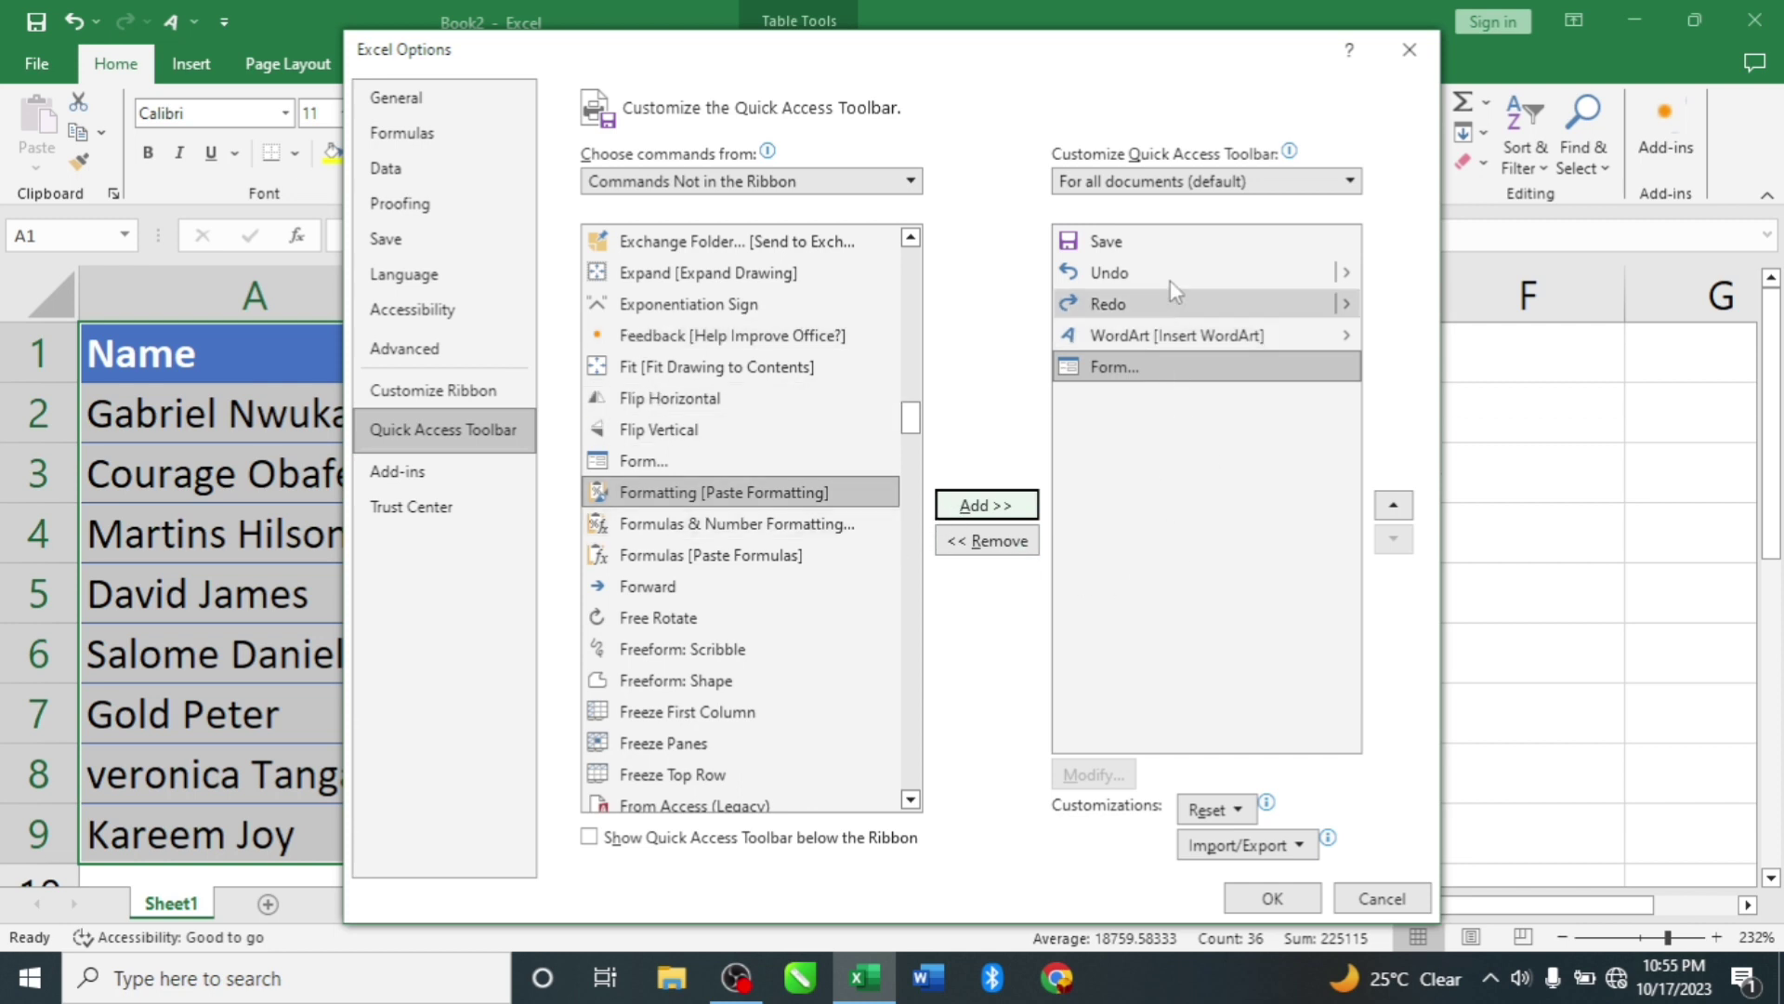
left_click(1082, 243)
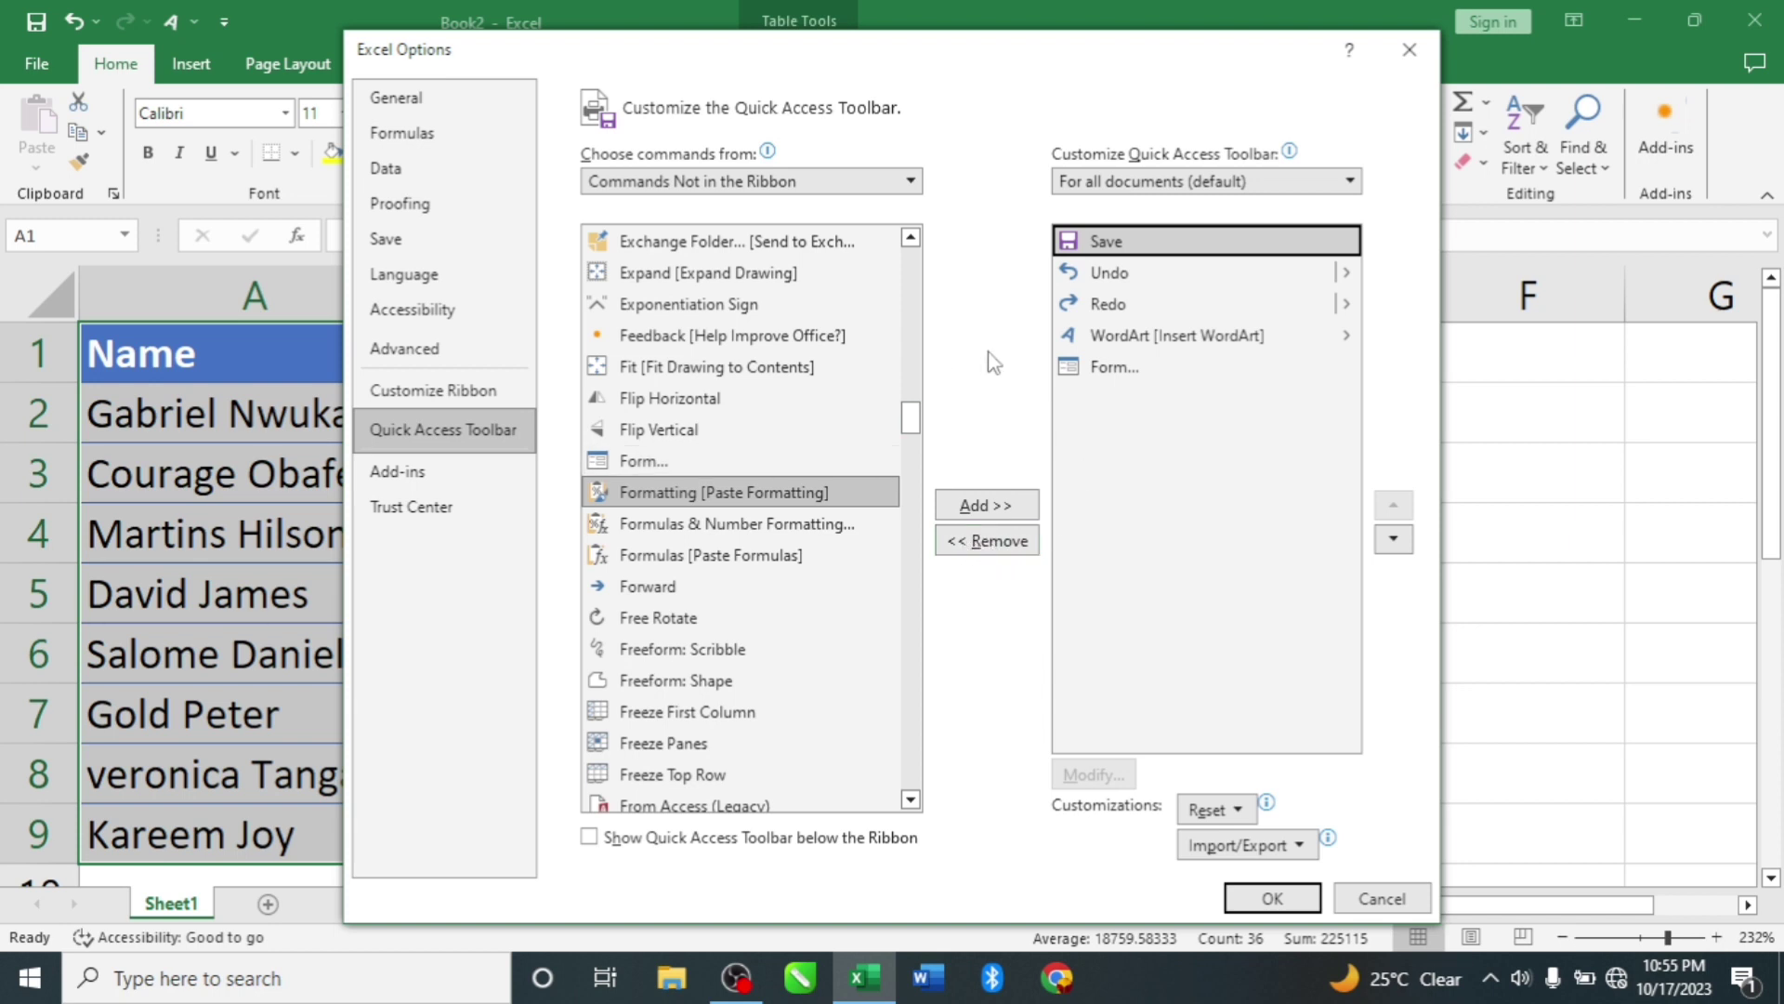
left_click(1128, 369)
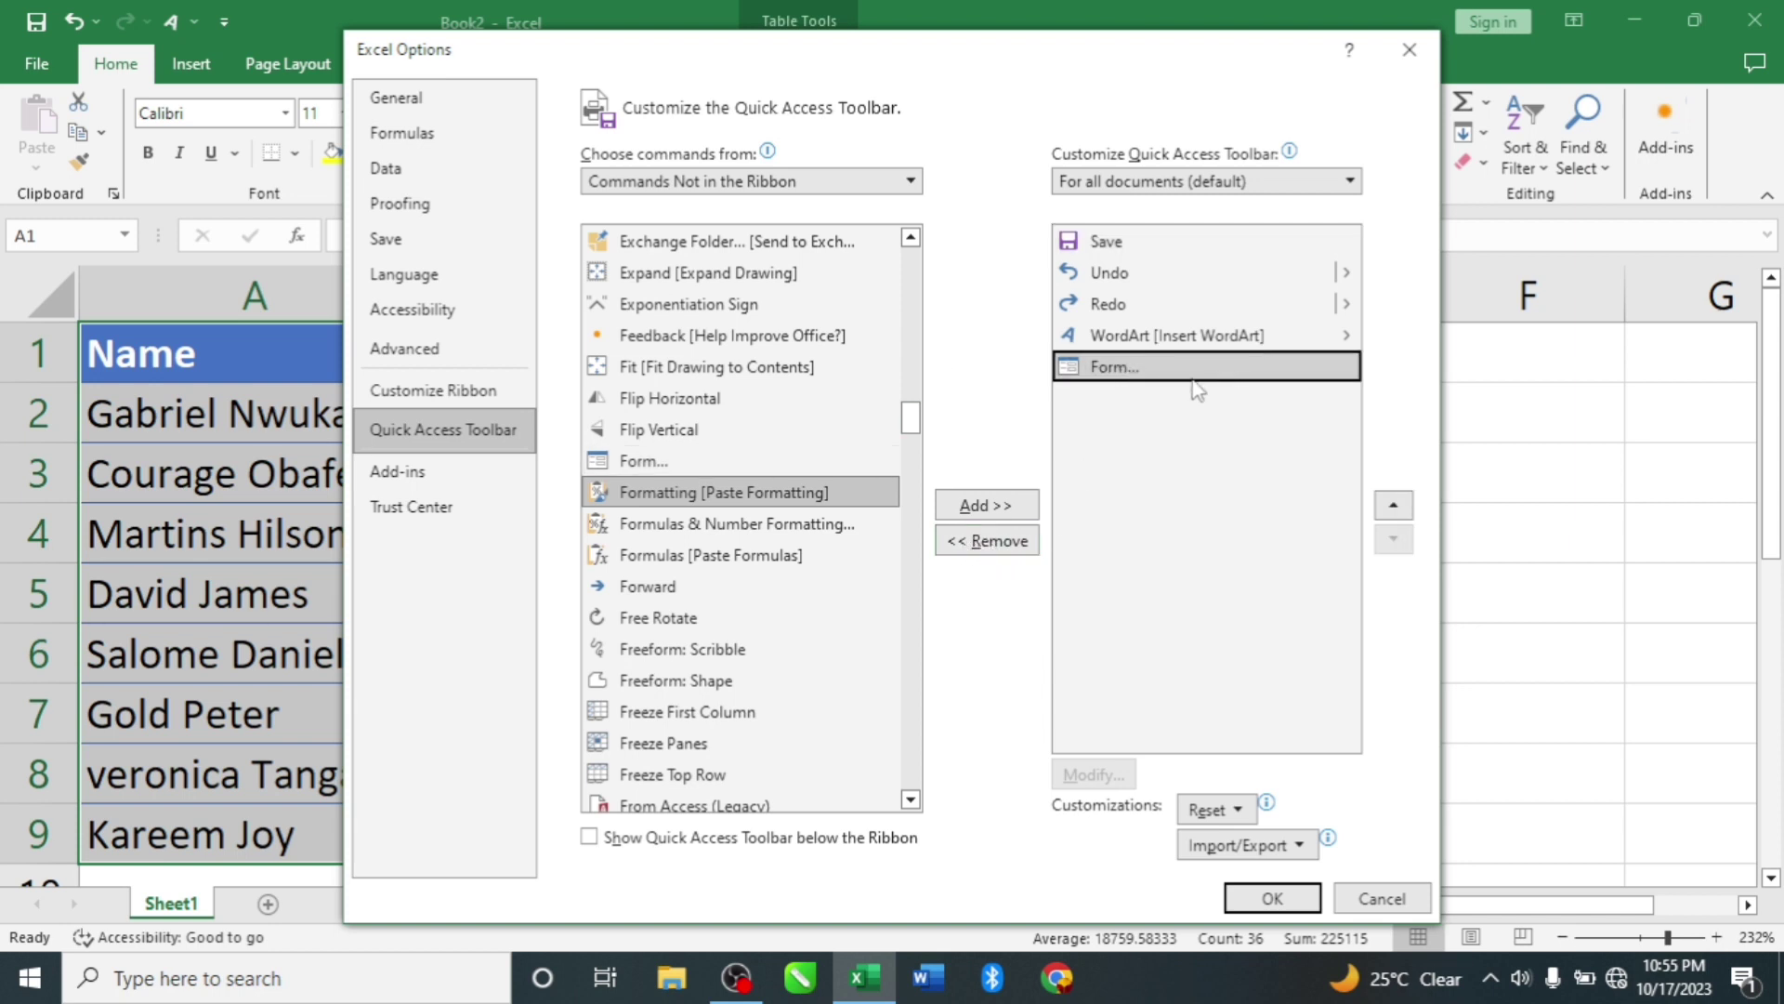
left_click(1272, 899)
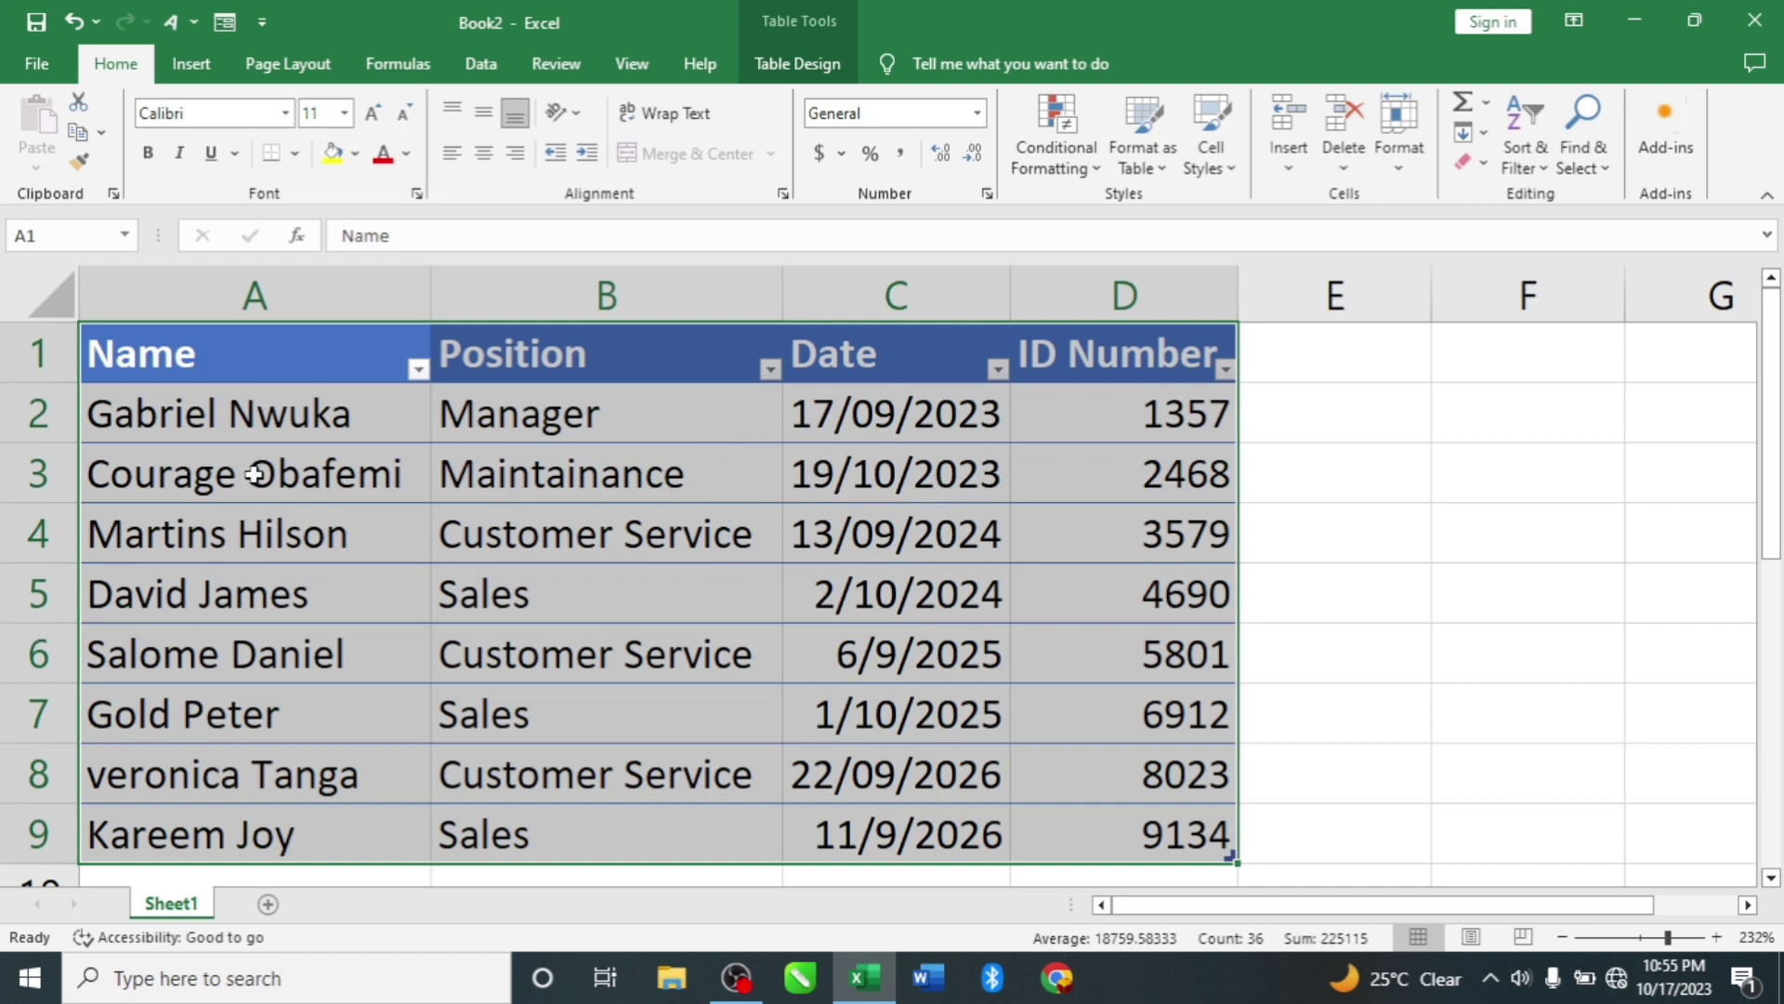
Step: Open the data form from the new Form button on the Quick Access Toolbar
left_click(222, 28)
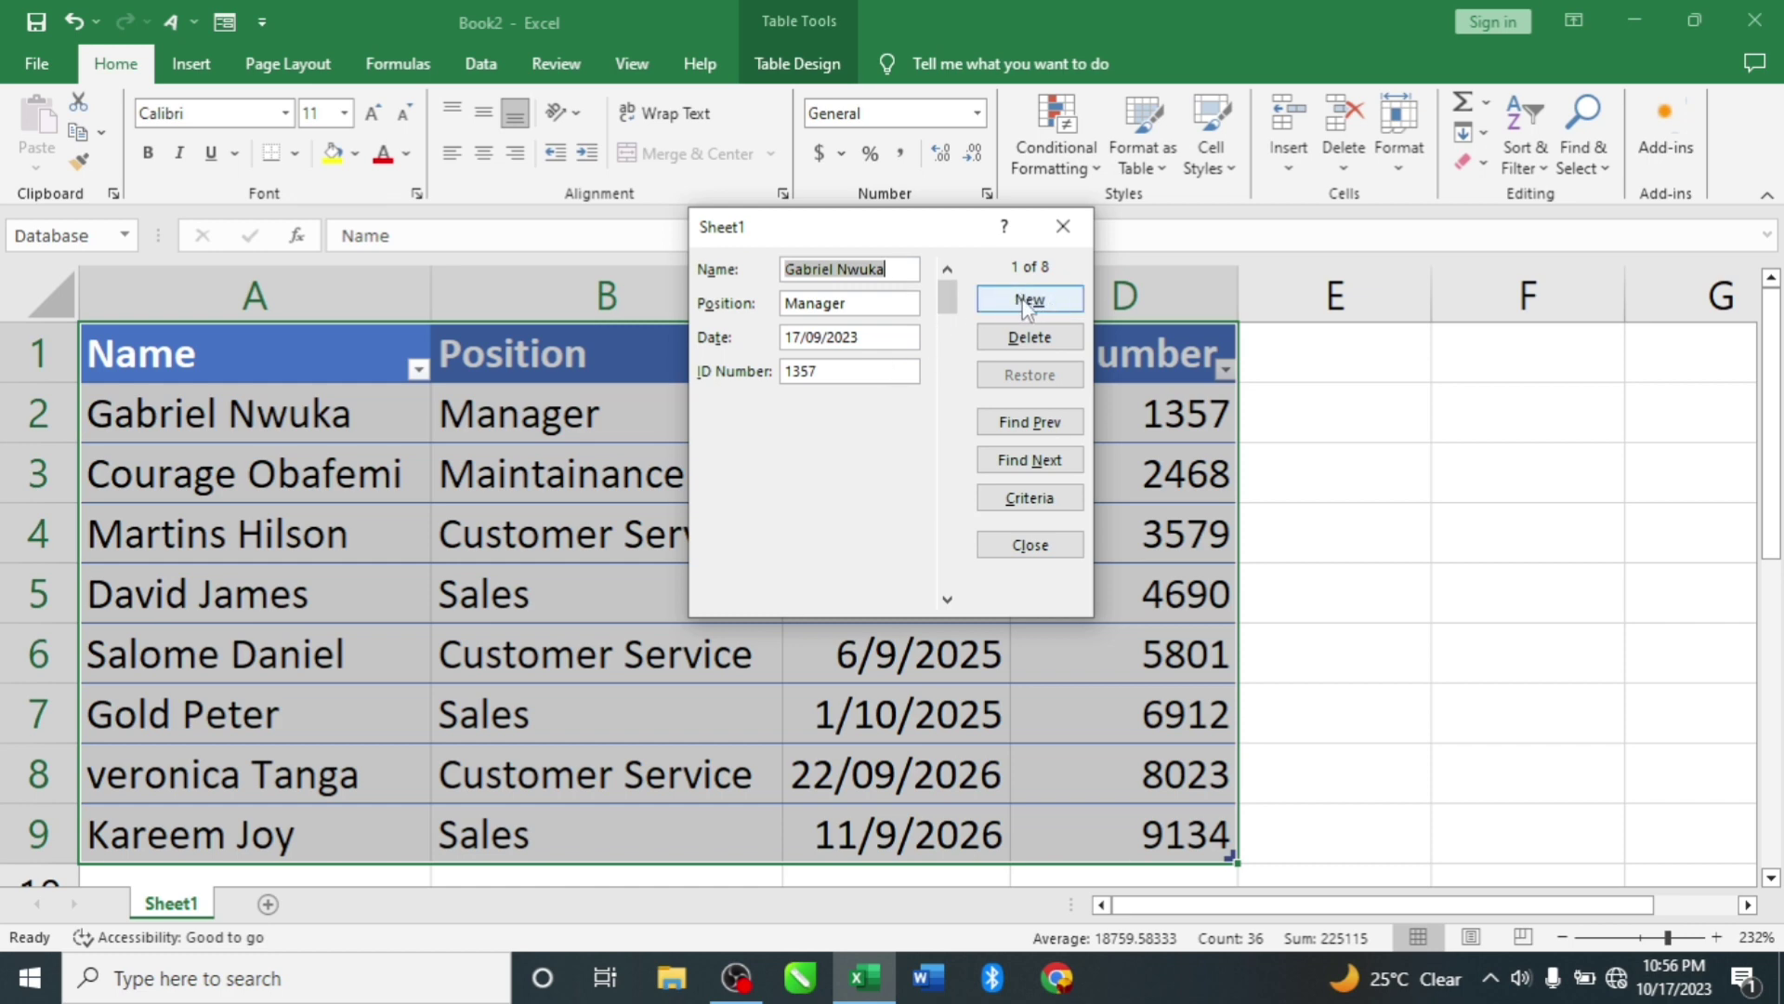
Step: Add a new record with the employee's name, today's date and ID Number 3445
left_click(1027, 302)
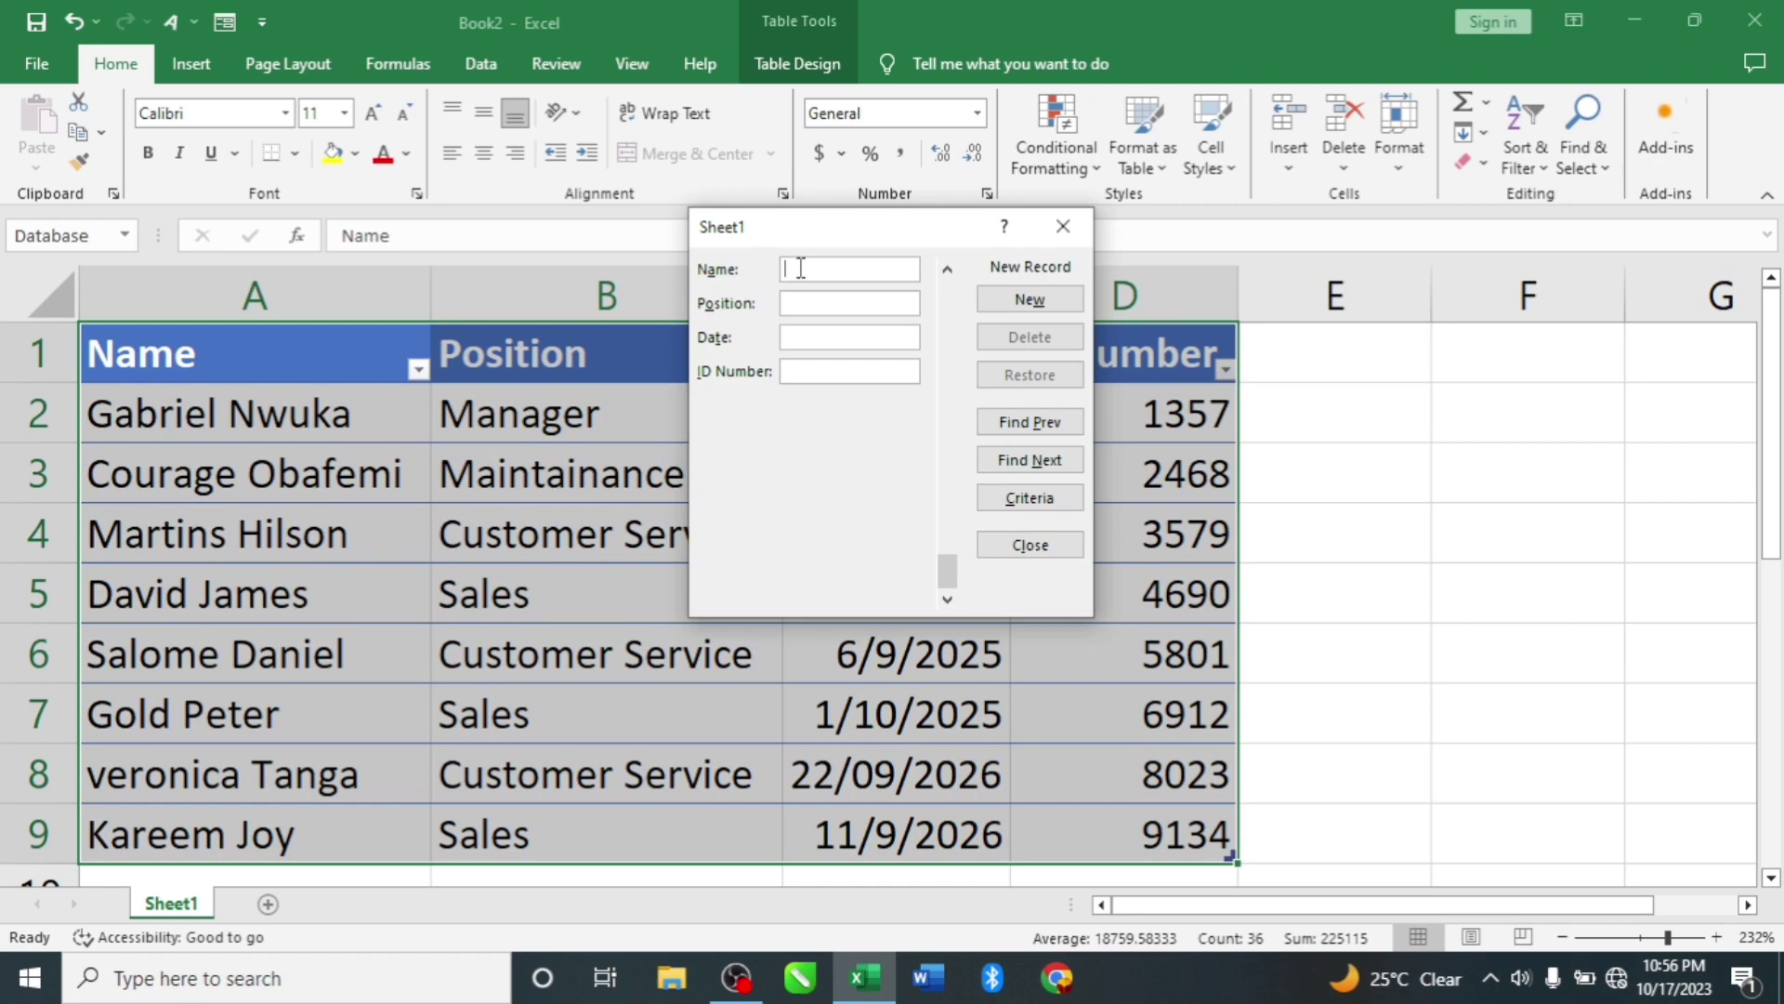
key("ctrl+semicolon")
type("3445")
key("Return")
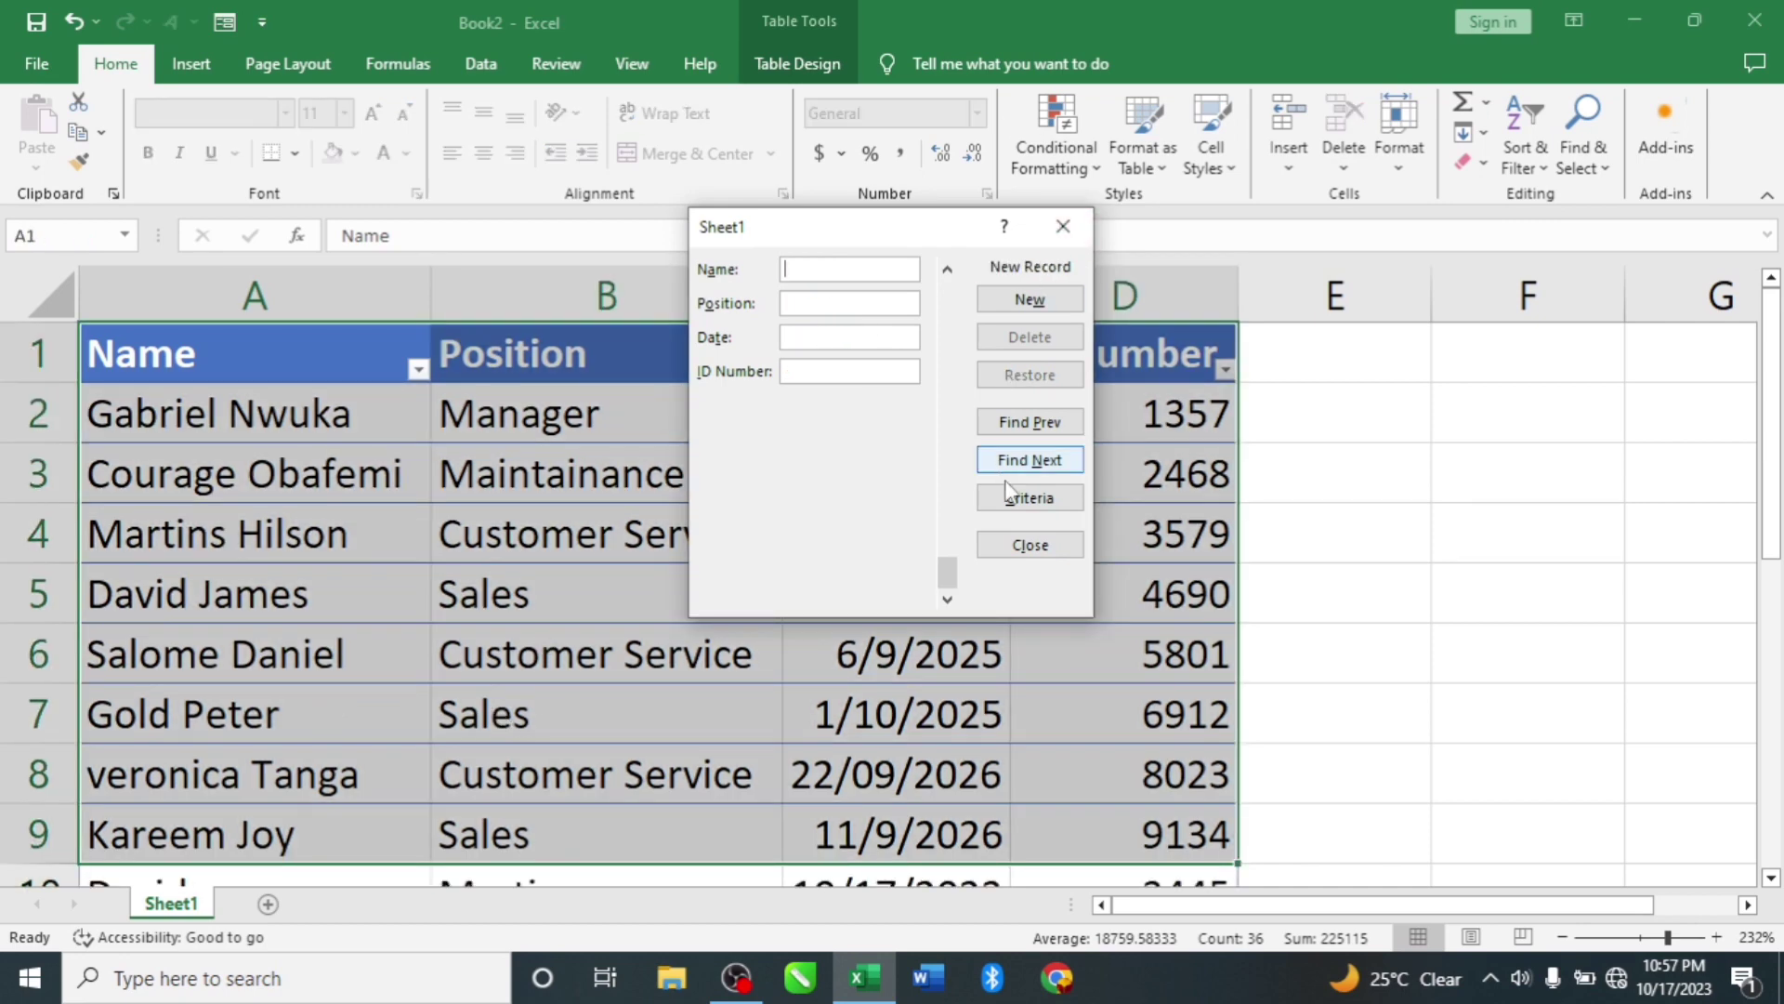
Step: Close the form, verify the new employee in row 10, and reopen the form at record 1 of 9
left_click(1028, 546)
scroll(474, 629, "down", 2)
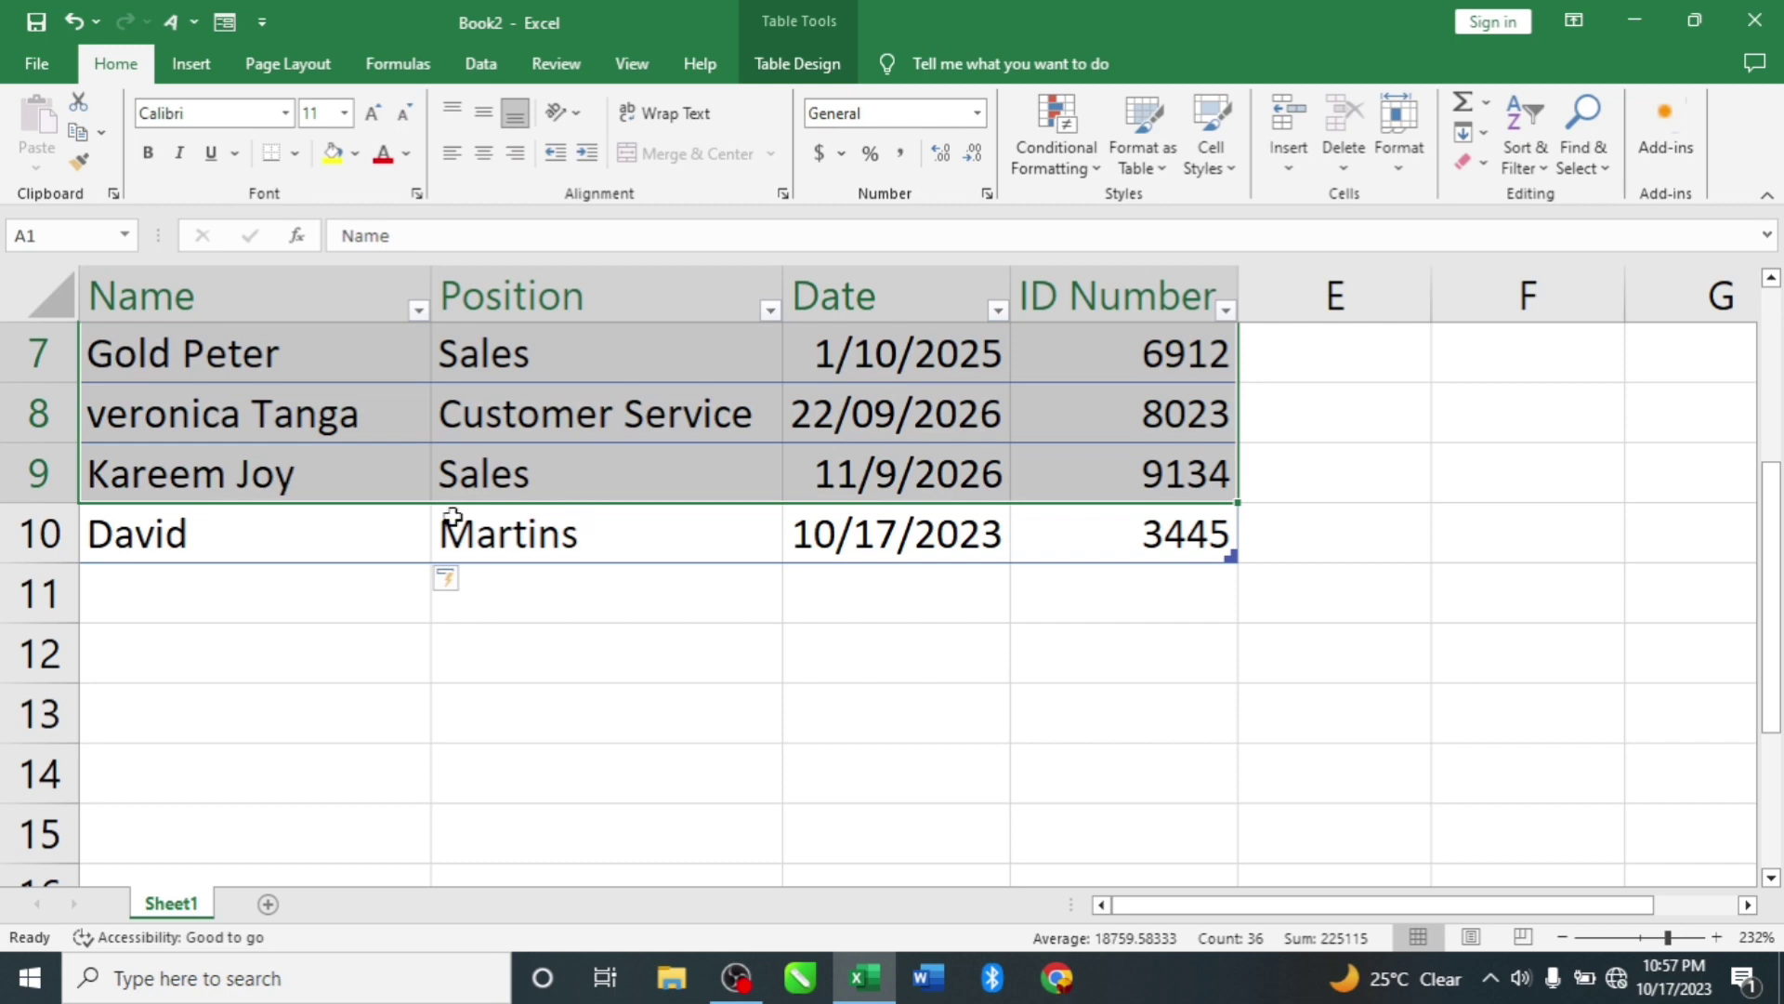
left_click(716, 548)
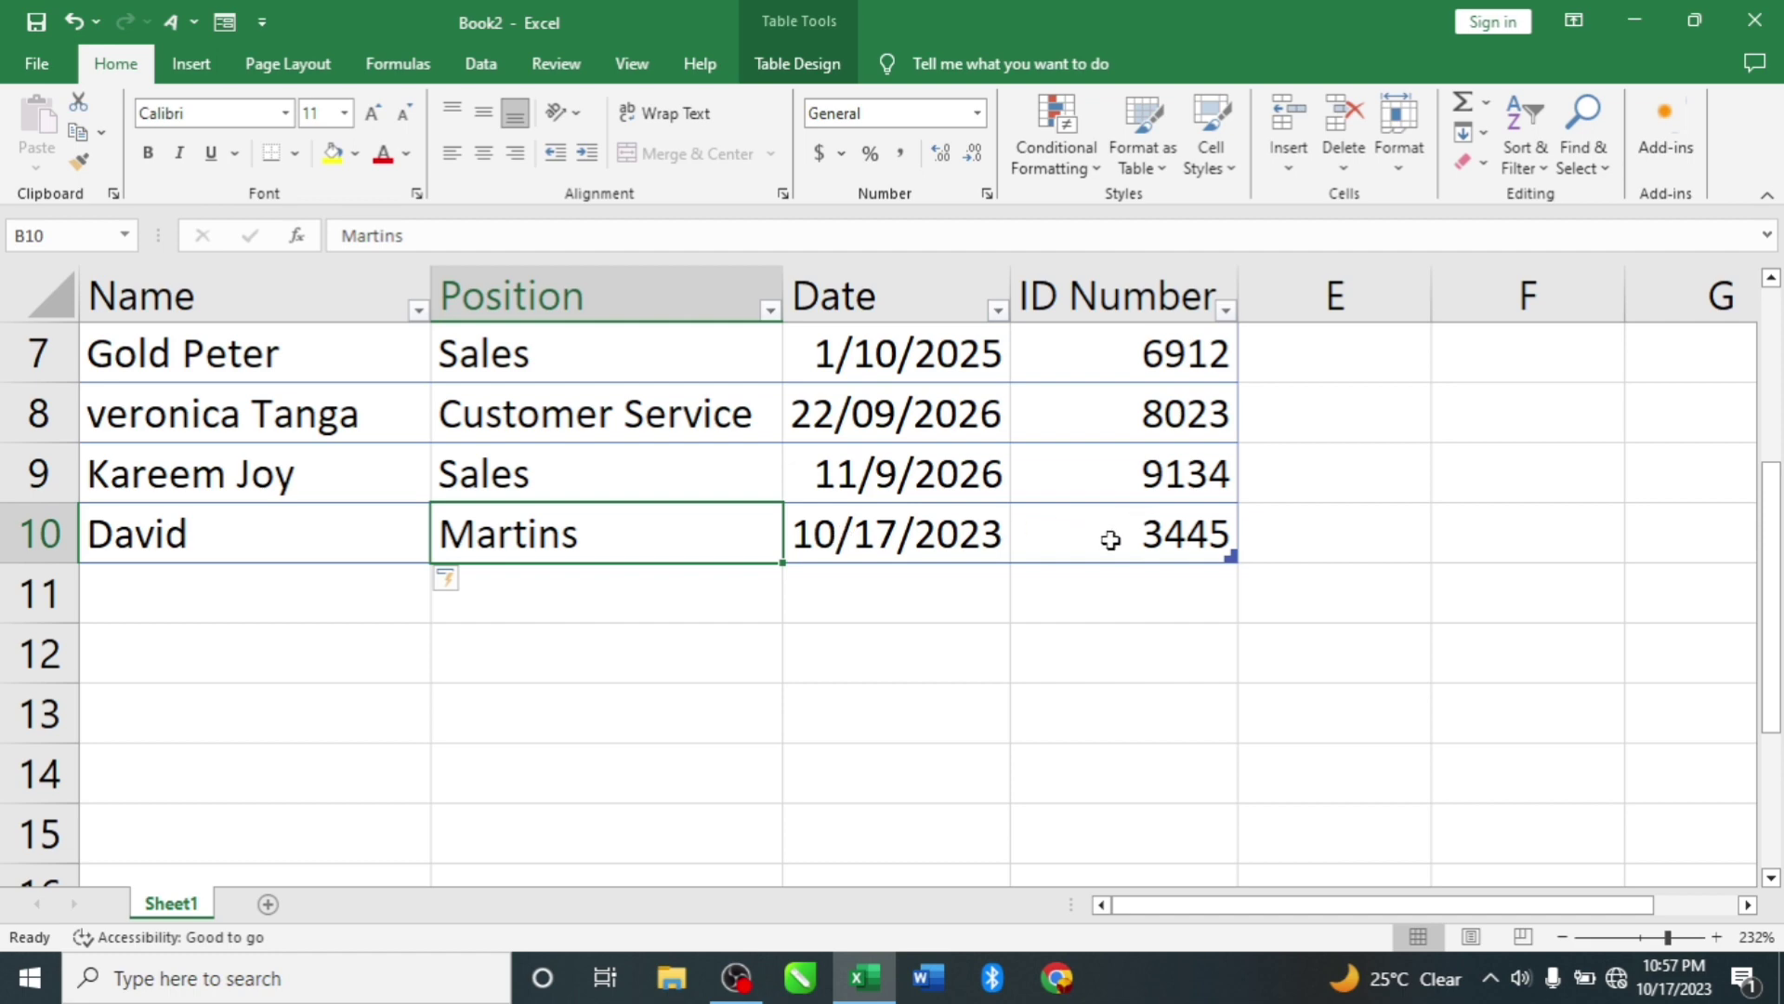
scroll(1110, 540, "up", 2)
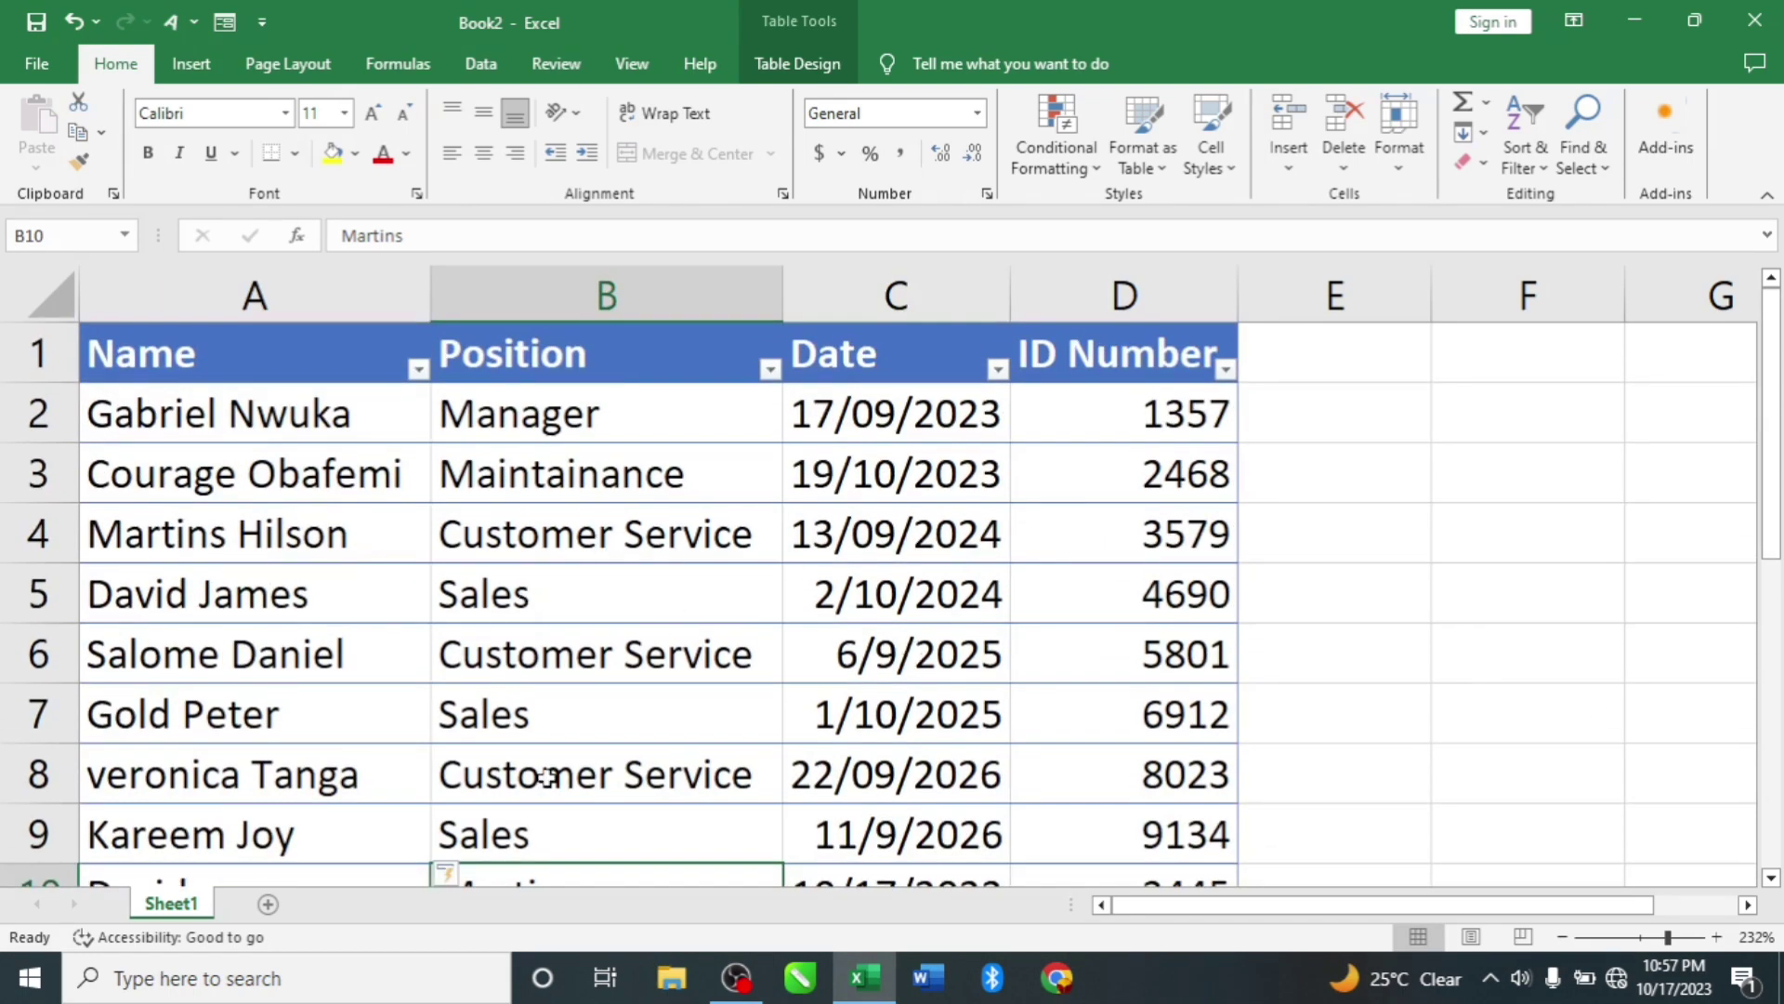
scroll(530, 630, "down", 1)
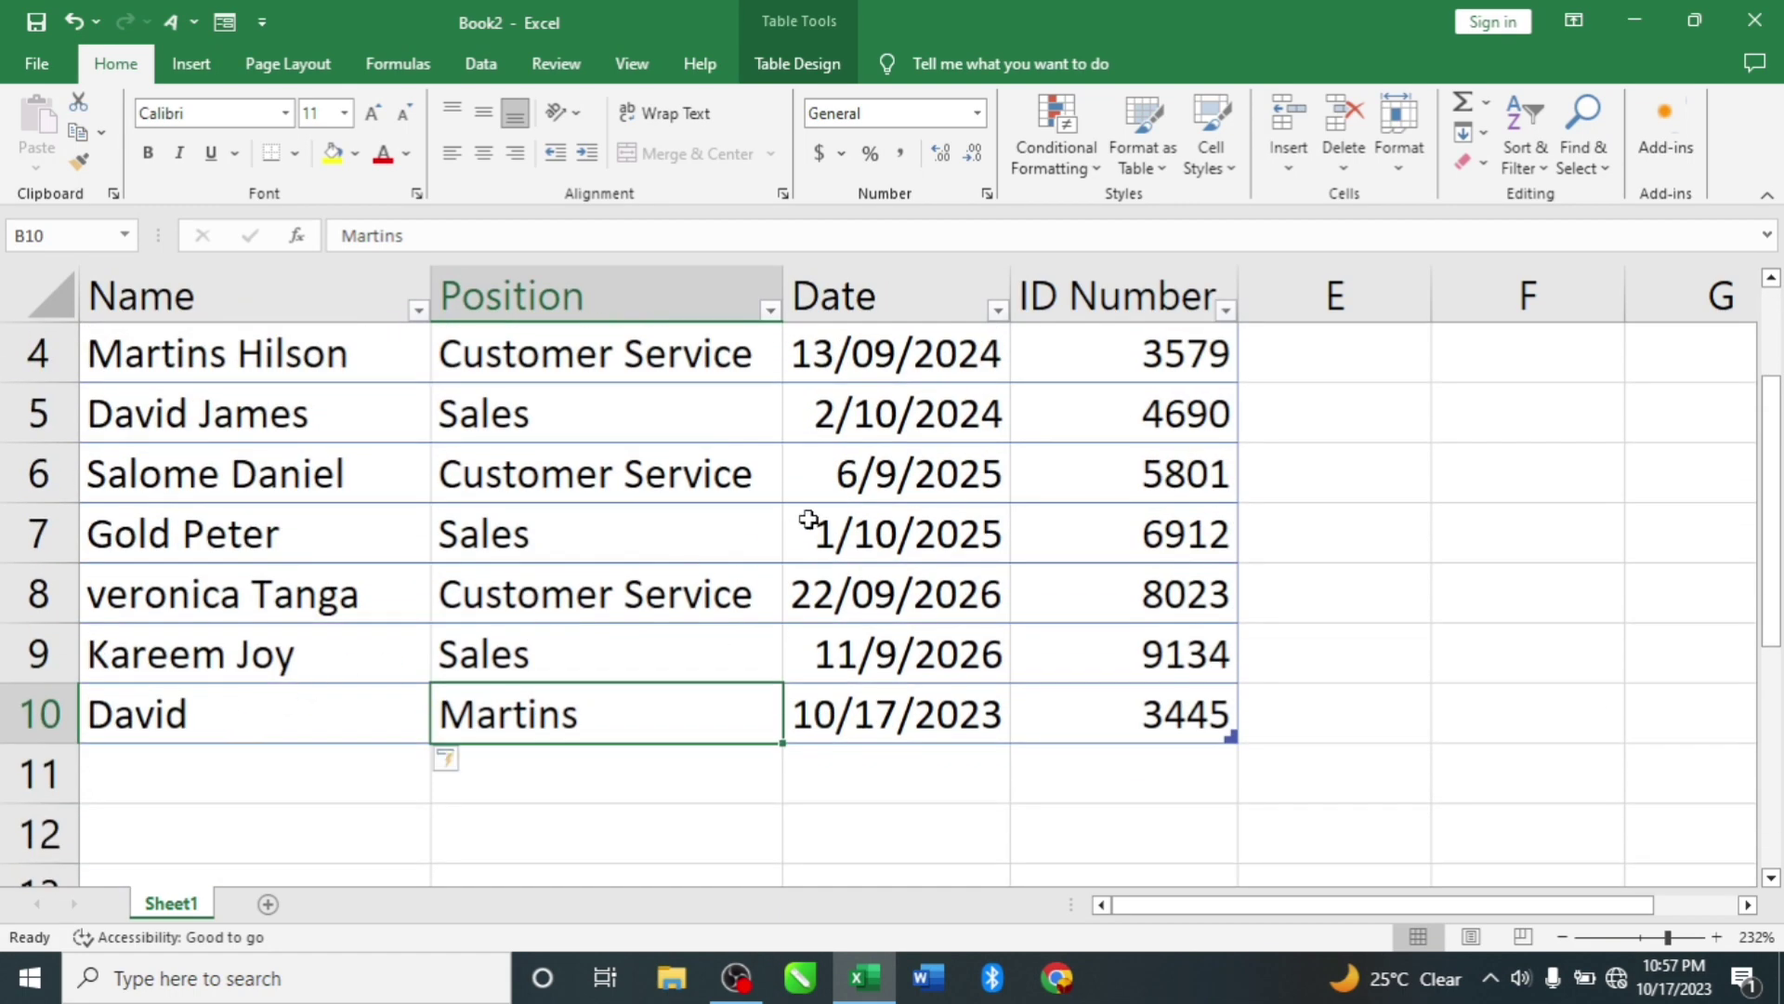
scroll(414, 529, "up", 1)
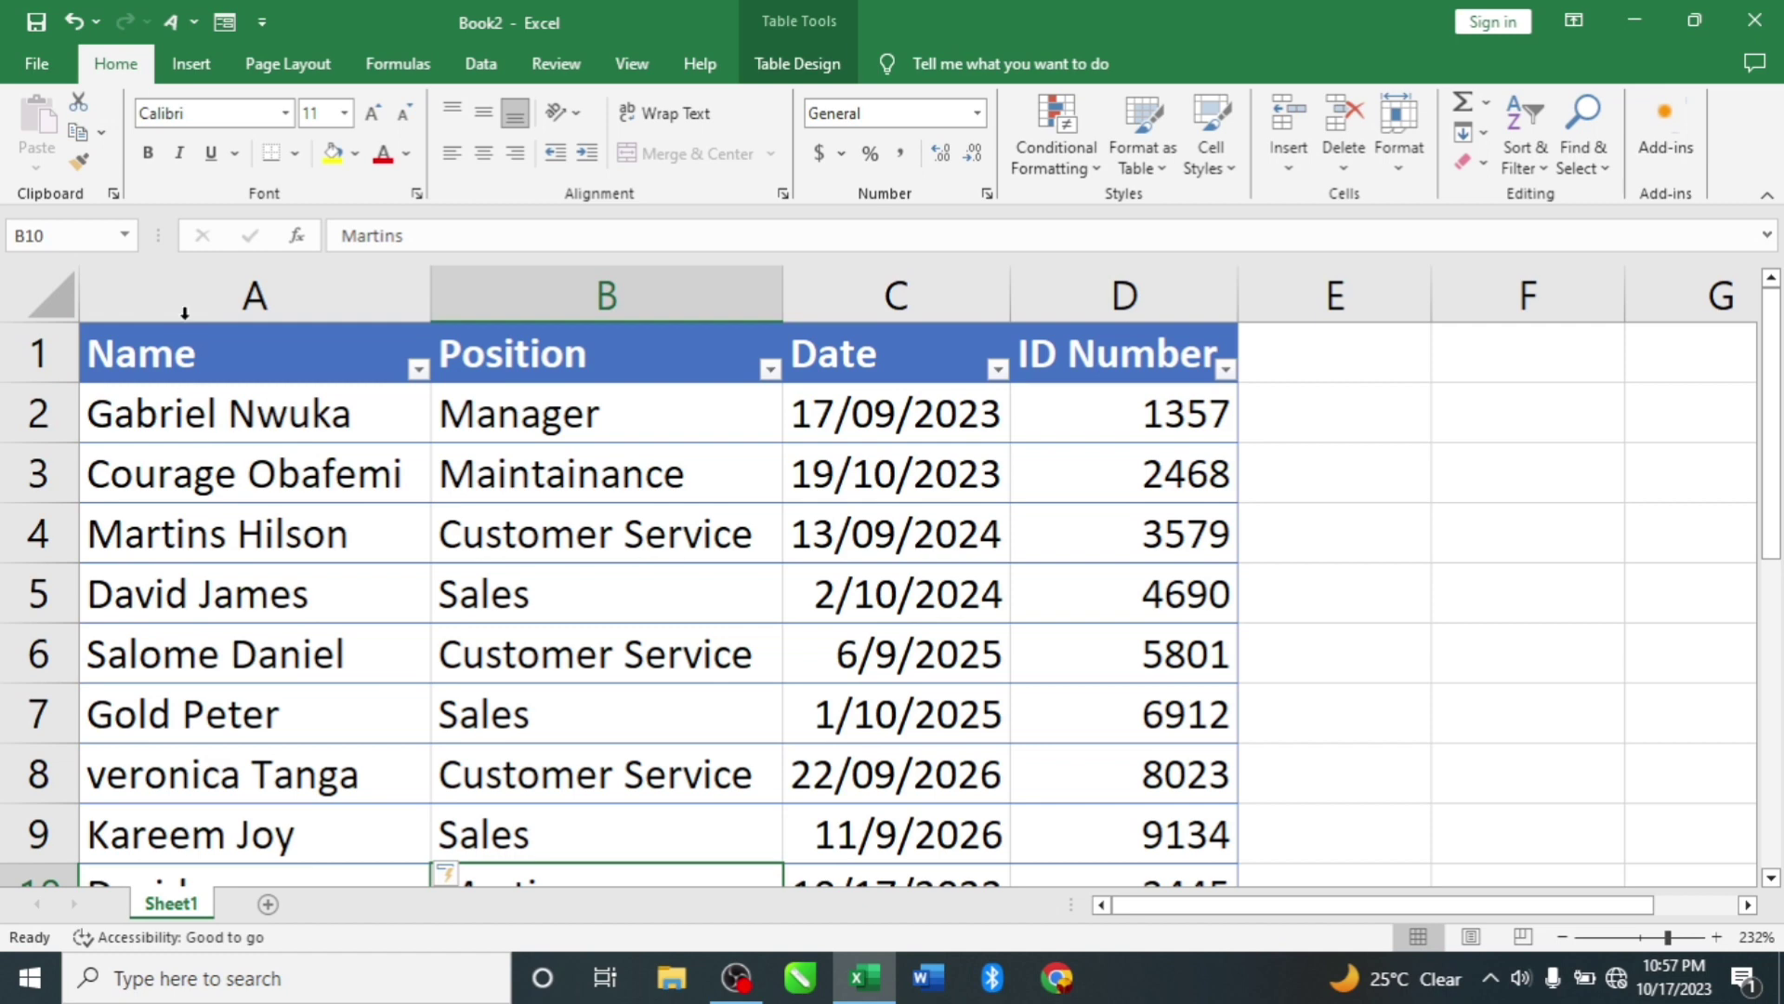
left_click(223, 24)
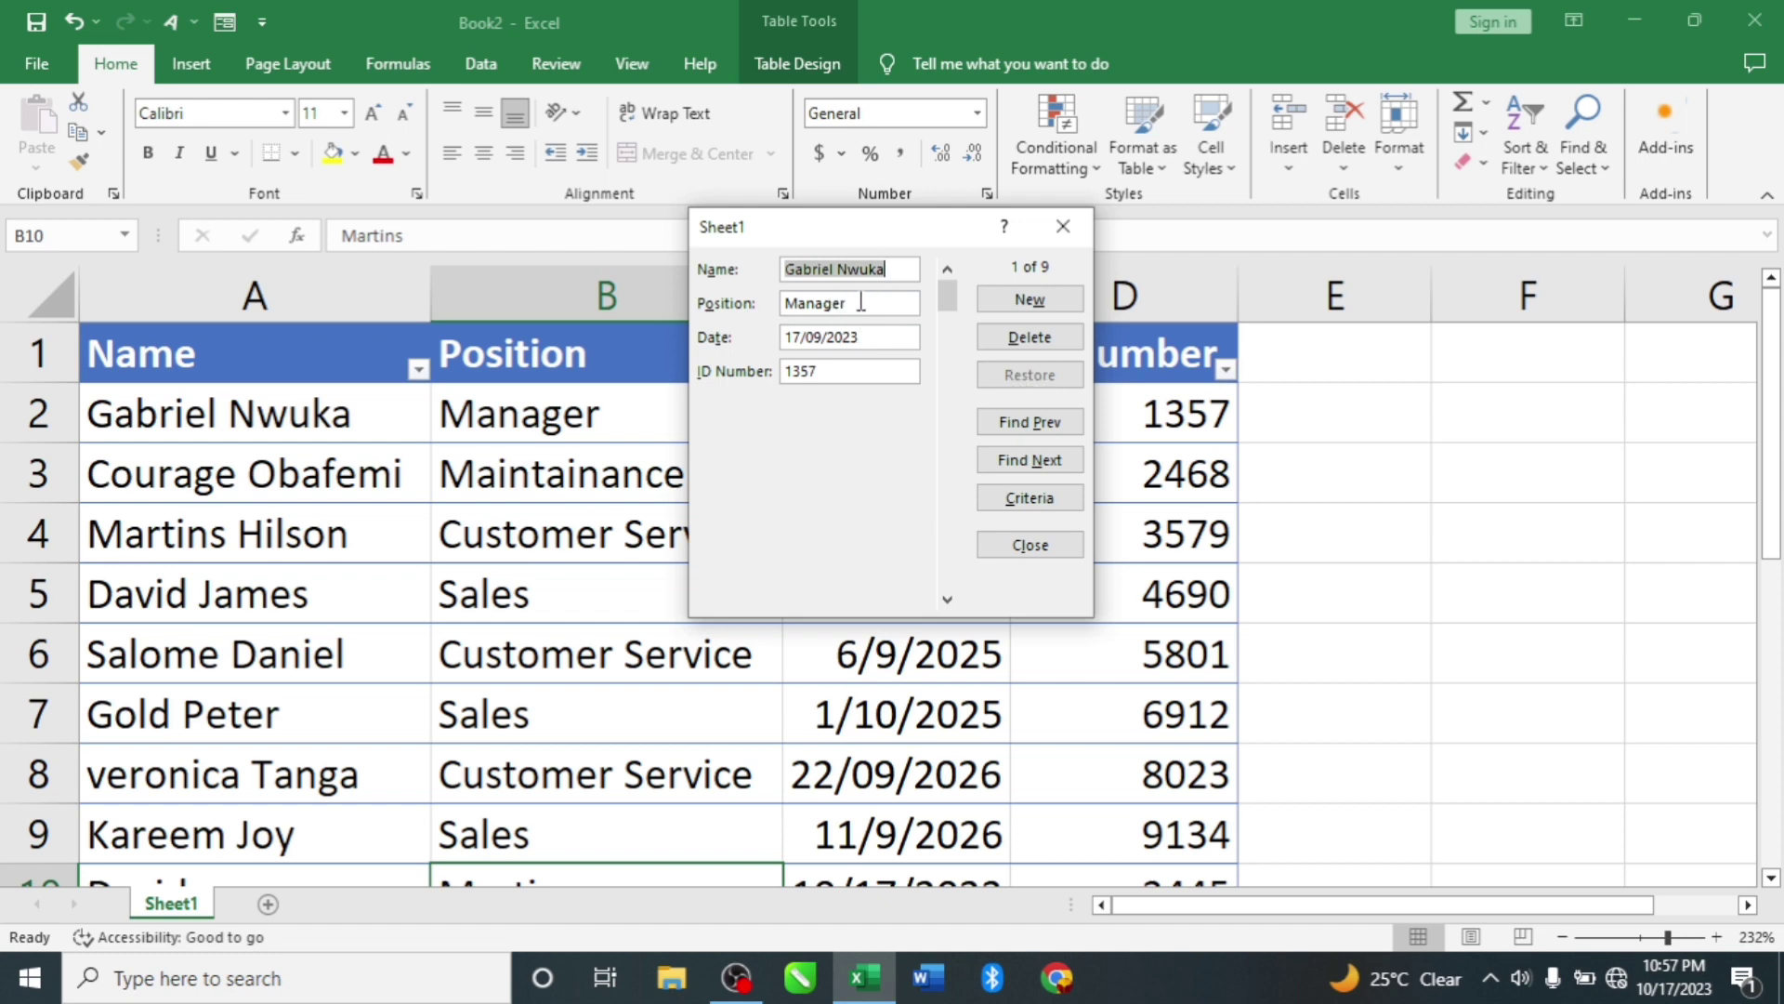
left_click_drag(861, 302, 763, 313)
type("CEO")
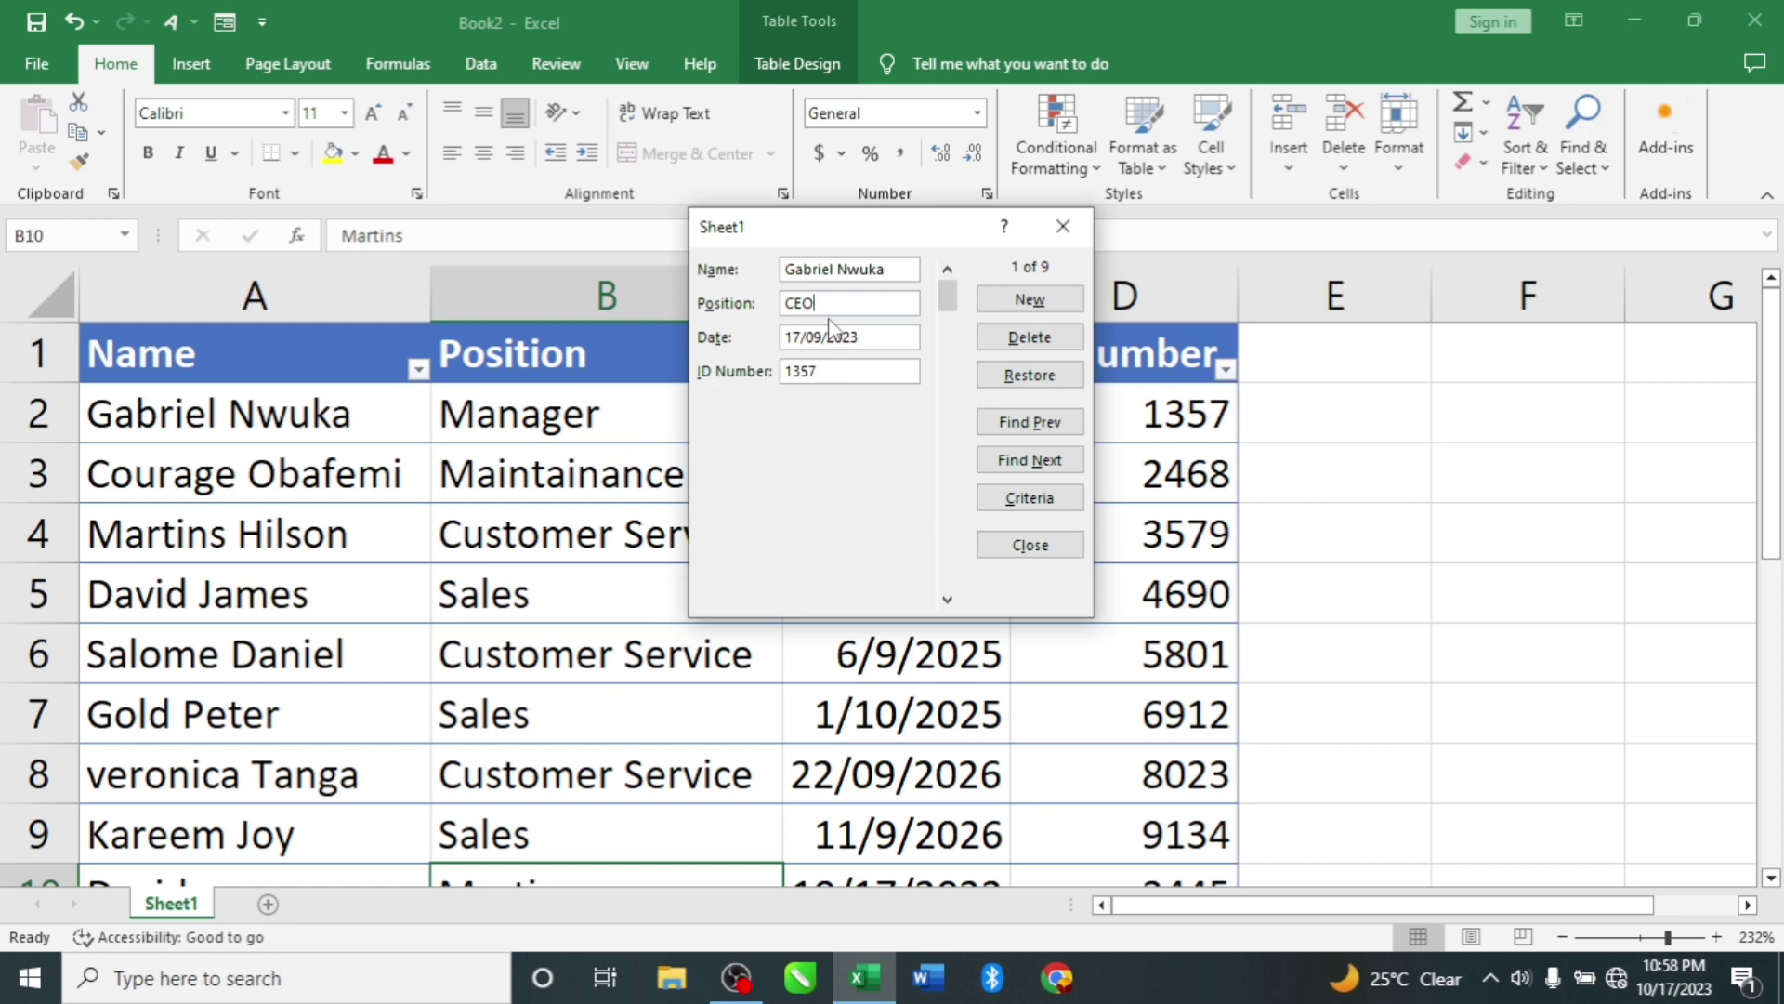
left_click(1026, 376)
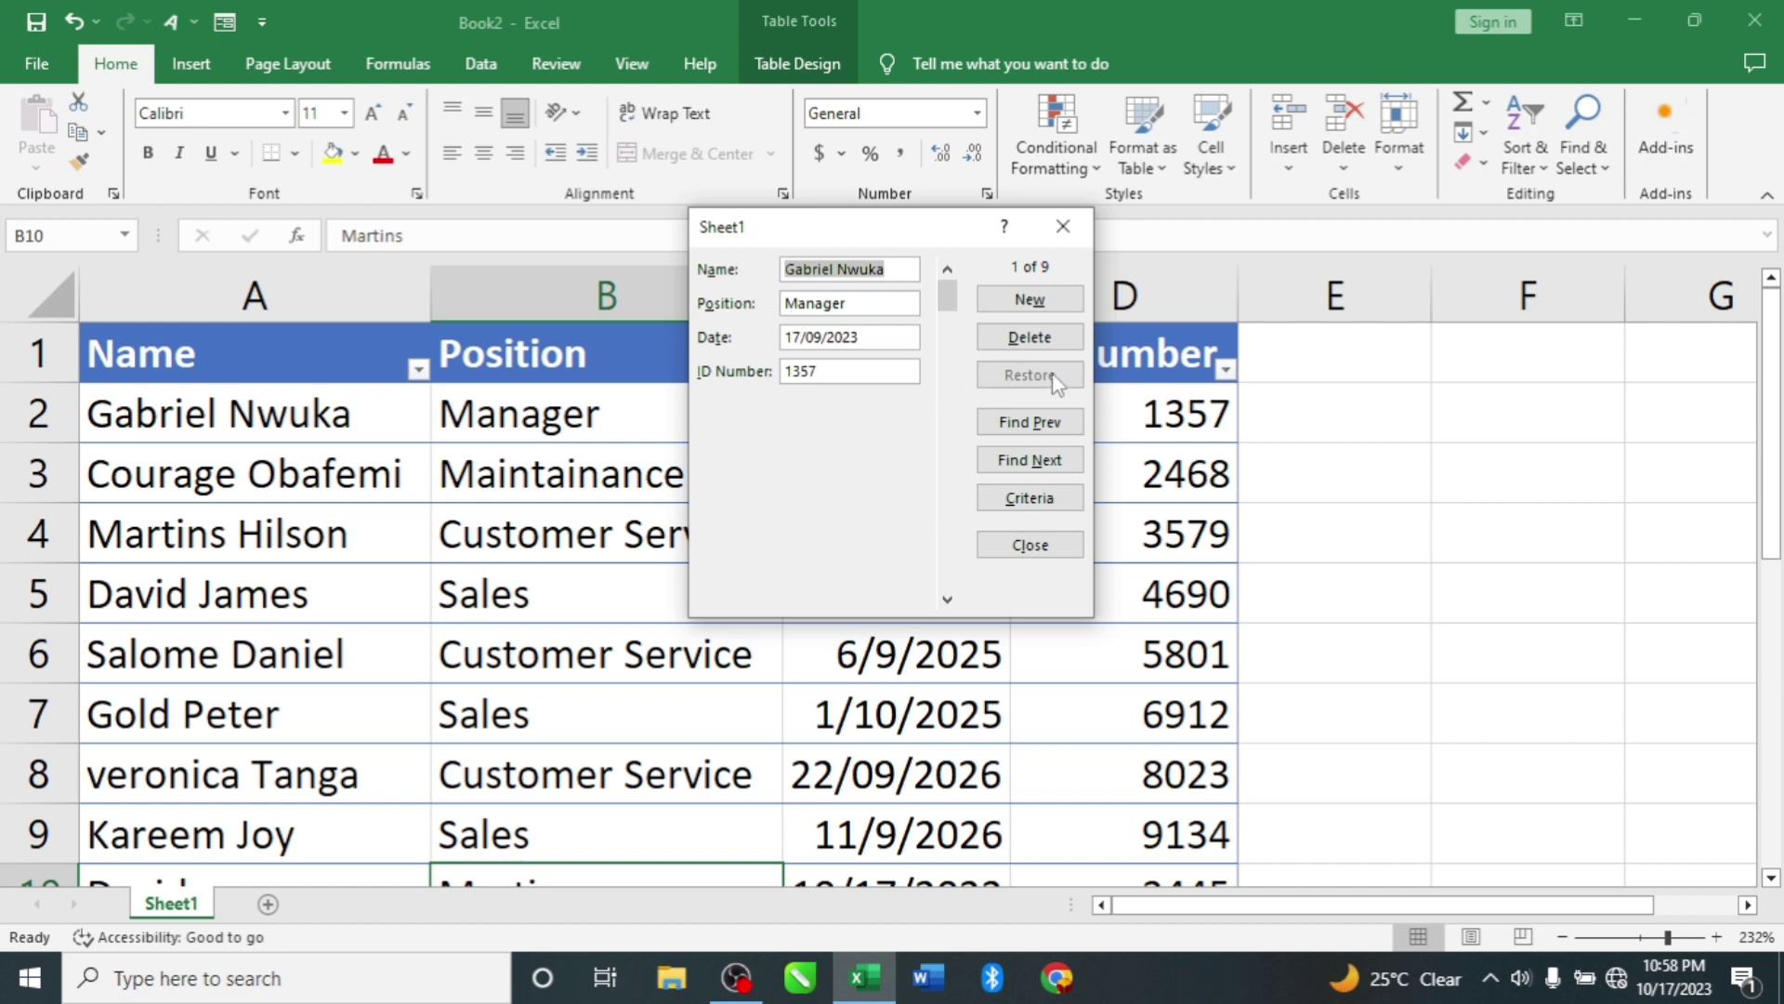
left_click(1031, 429)
left_click(1029, 427)
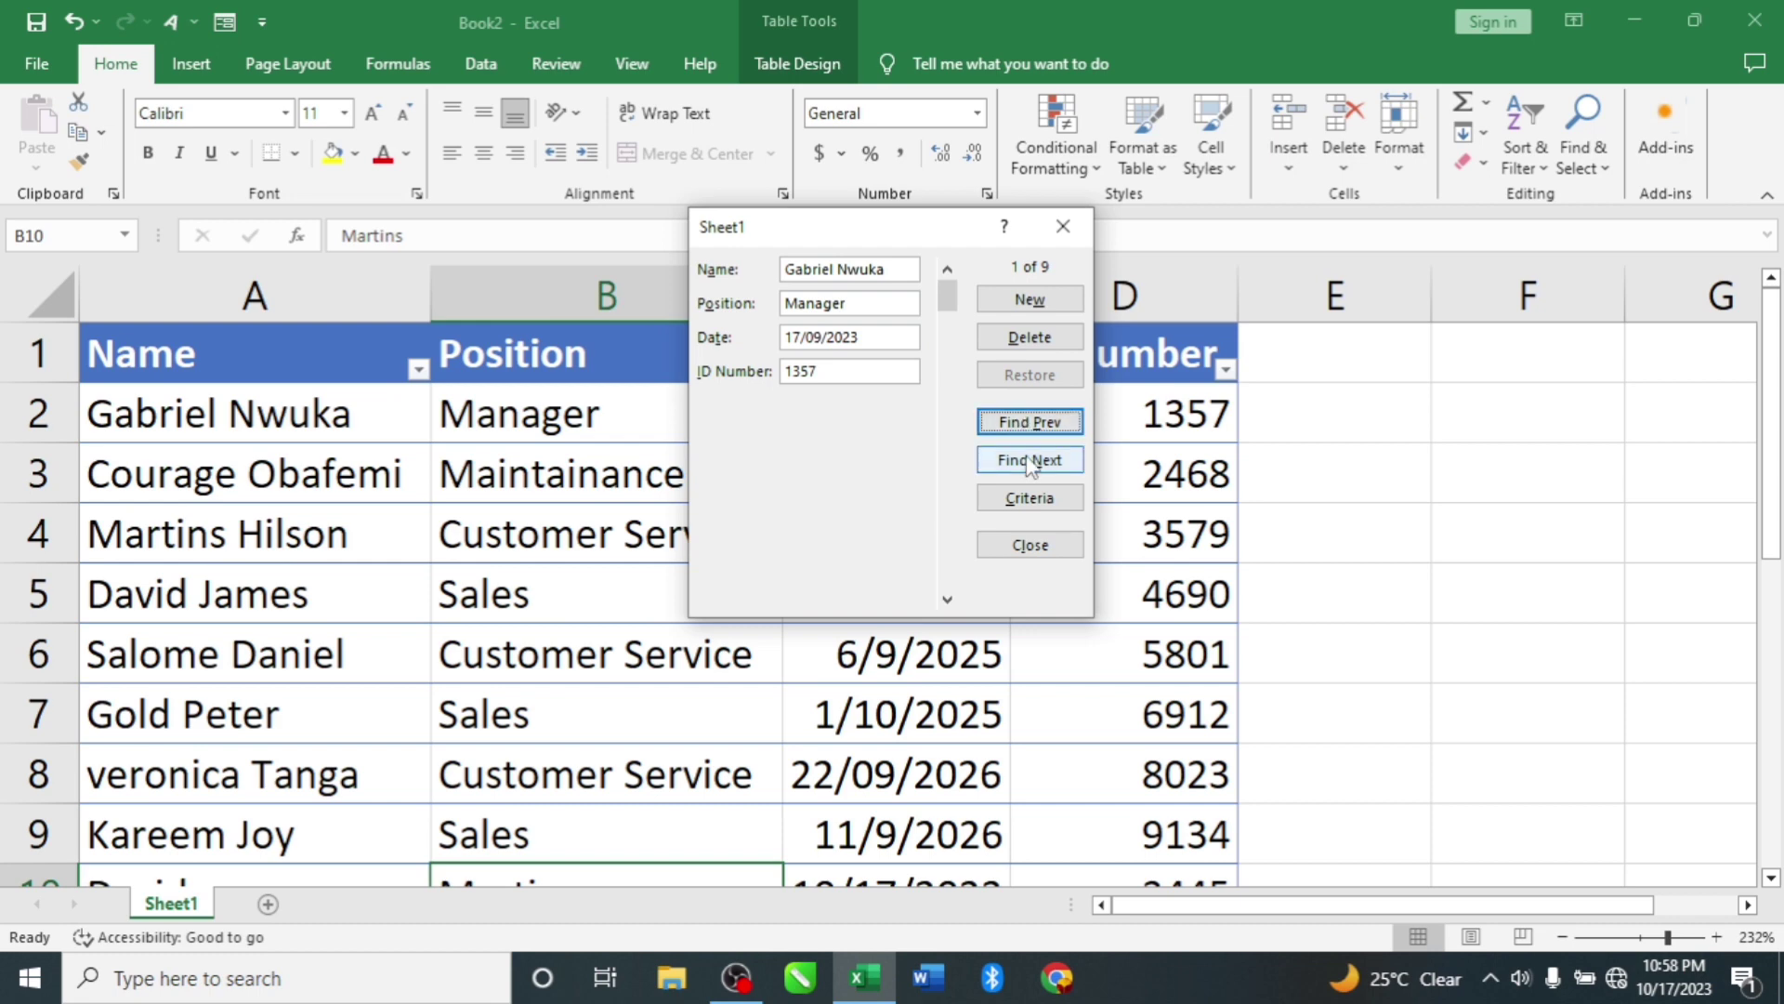
Step: Browse forward and back with Find Next and Find Prev, ending on record 3 of 9
left_click(1029, 460)
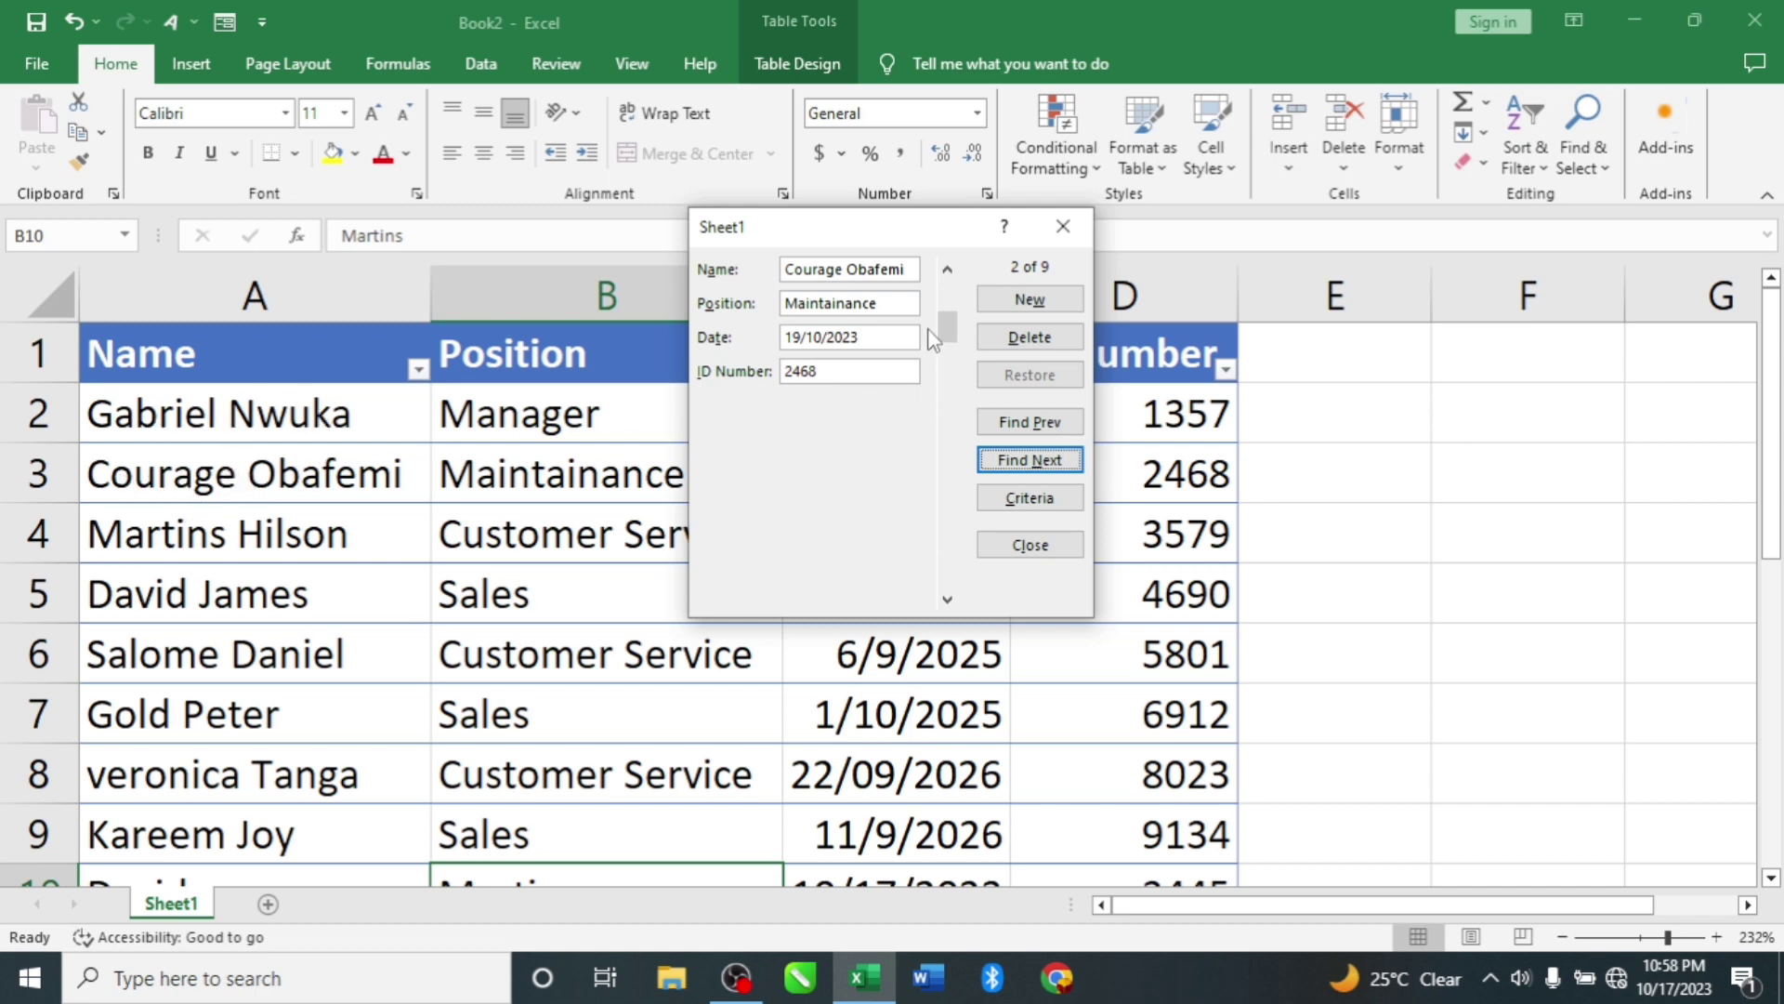
left_click(1036, 464)
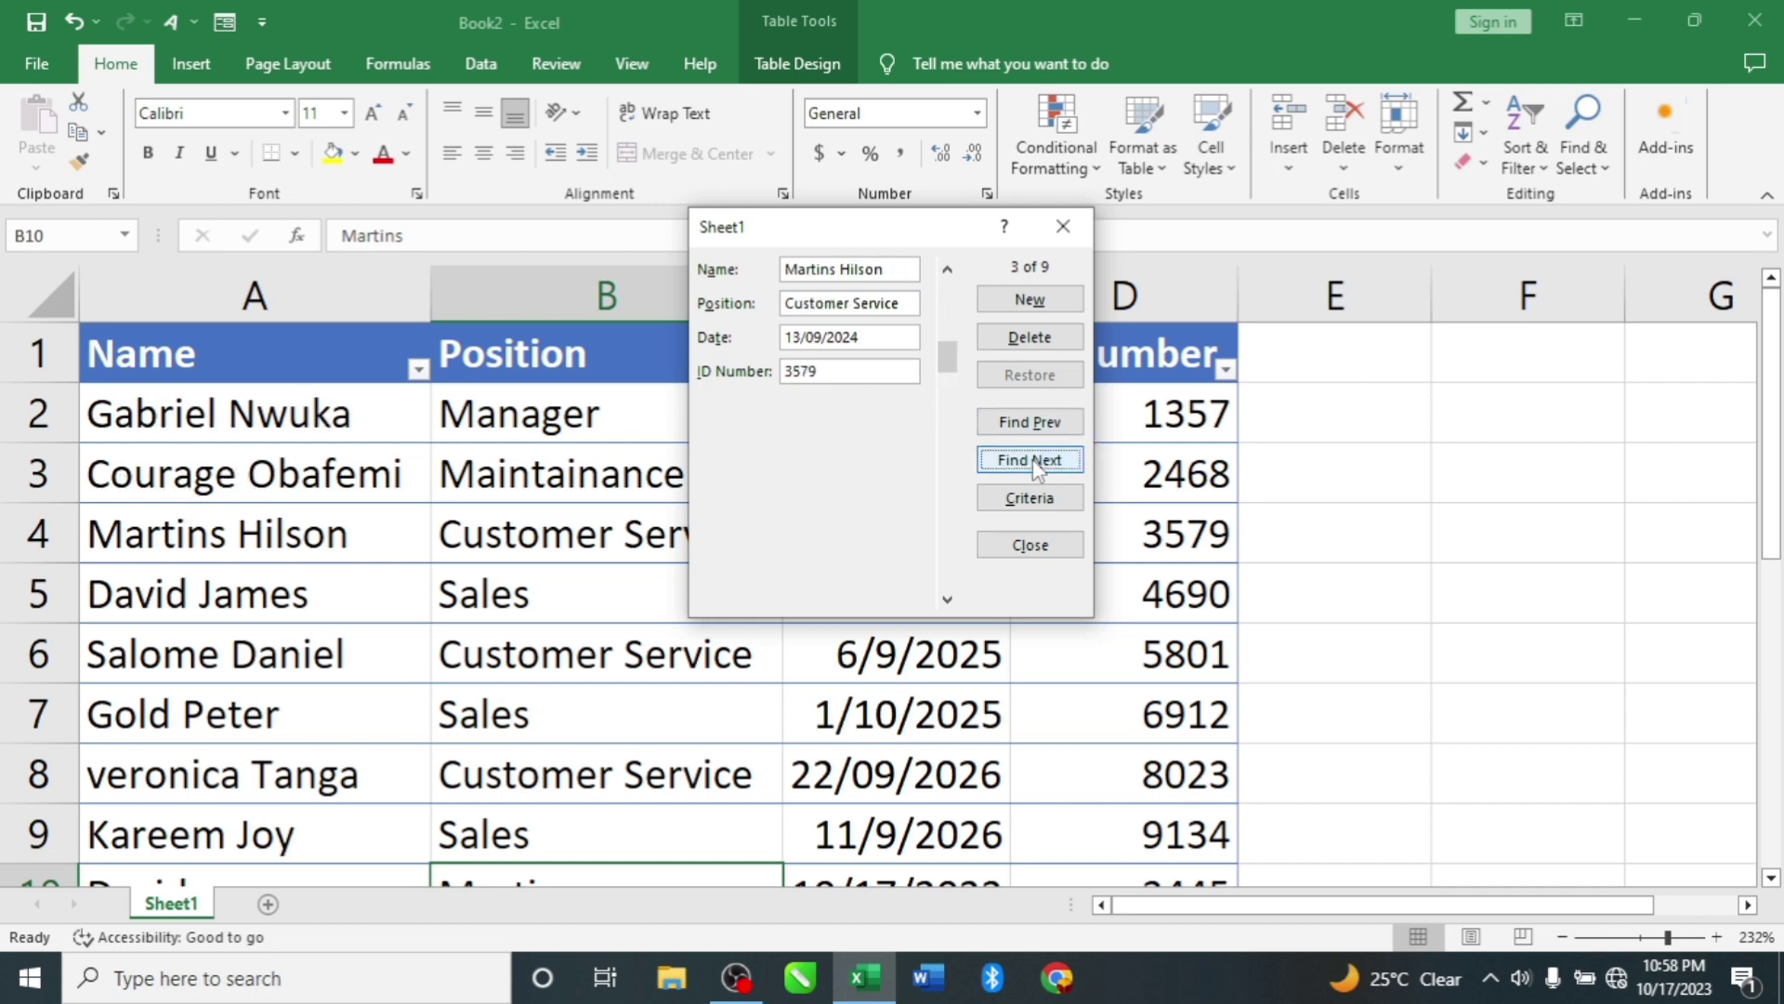
left_click(1037, 465)
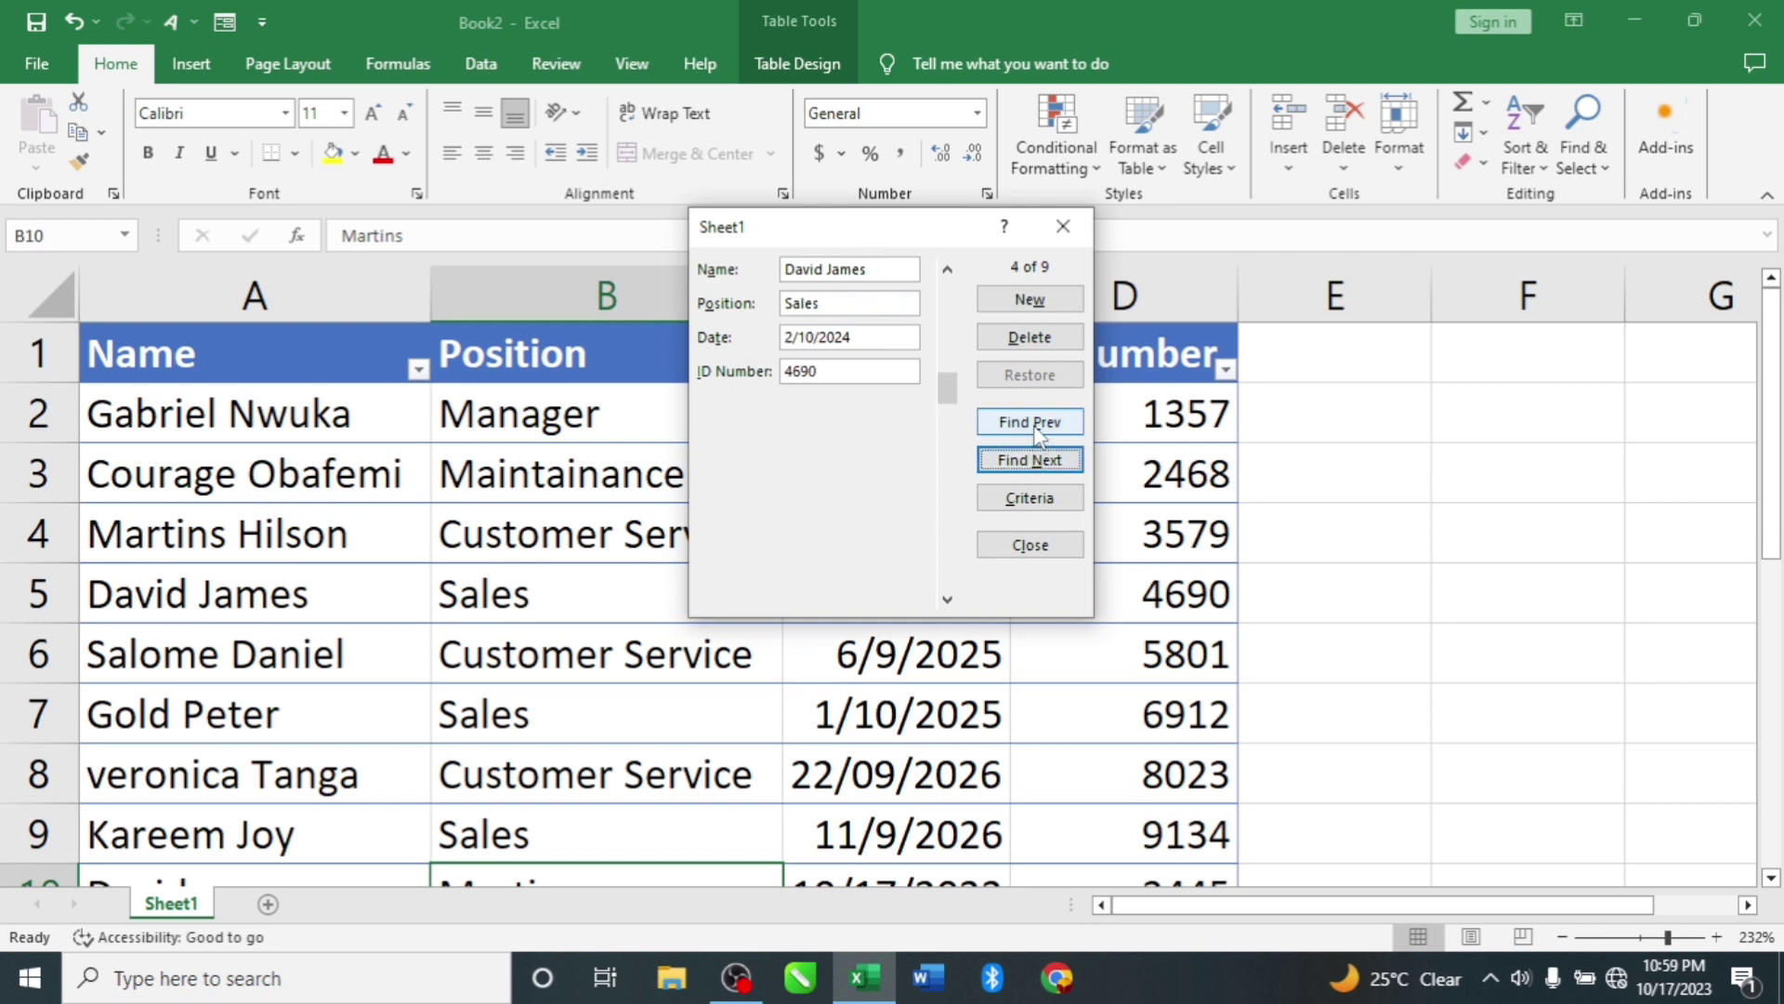
left_click(1030, 423)
left_click(1030, 423)
left_click(1037, 426)
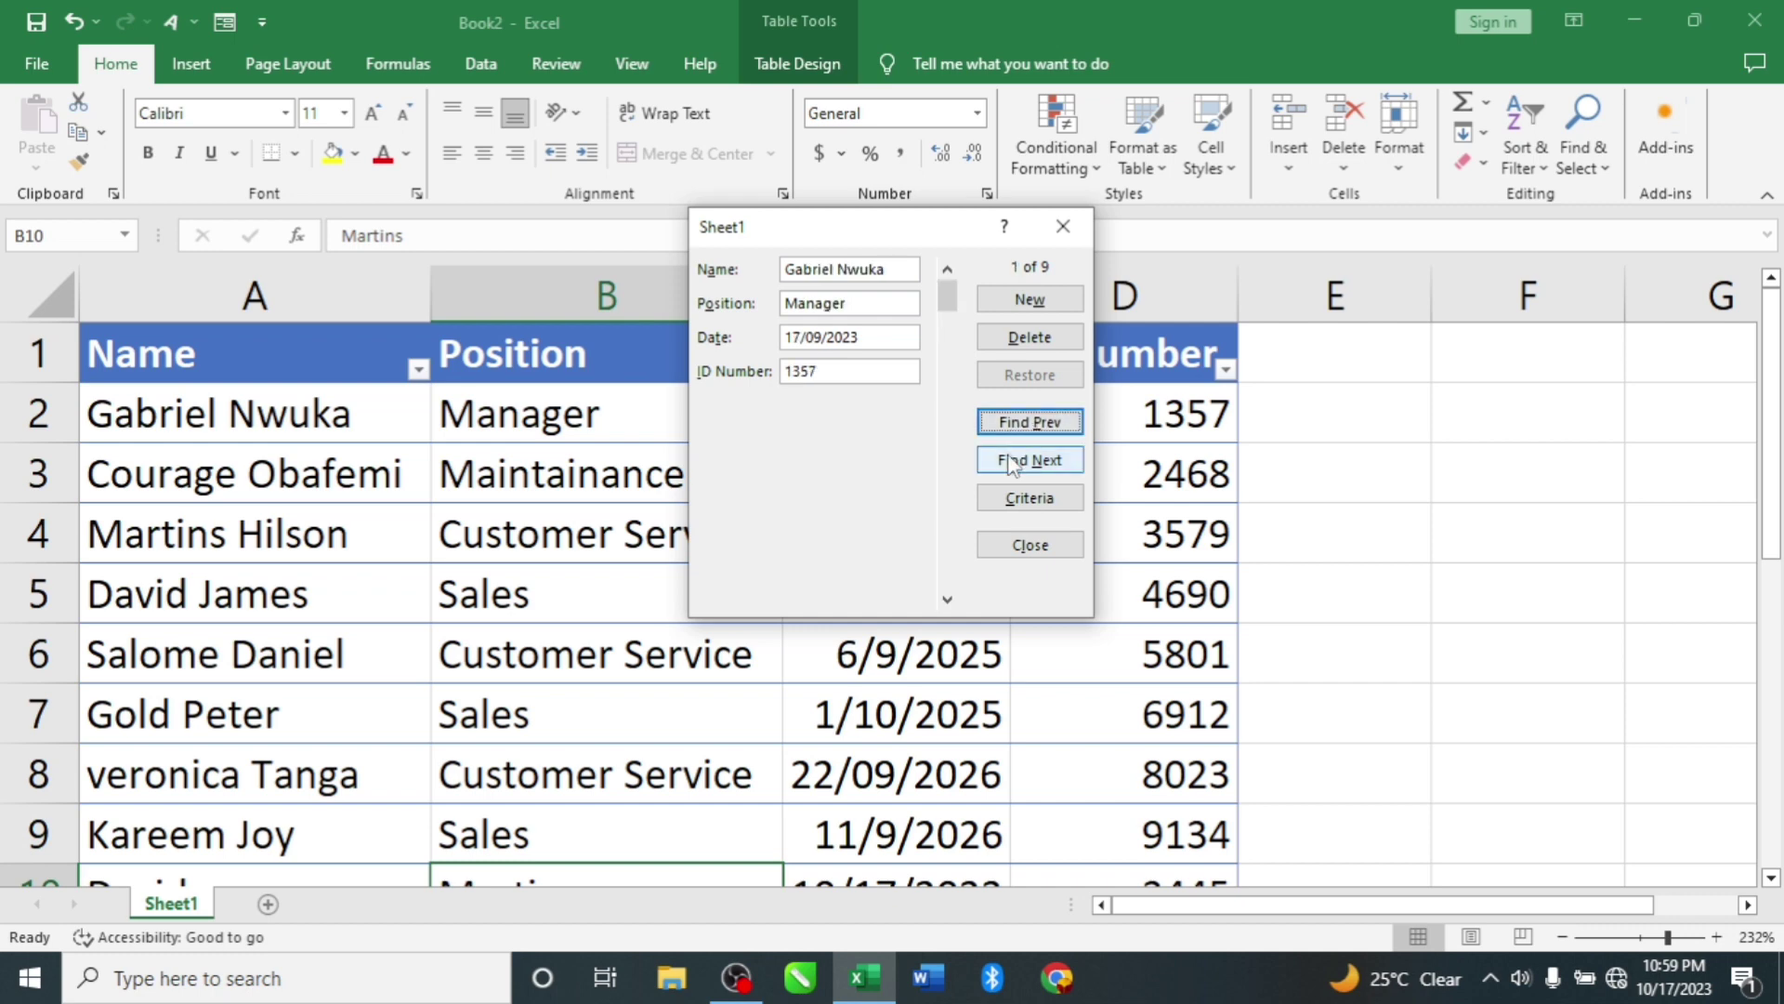
left_click(1015, 462)
left_click(1013, 463)
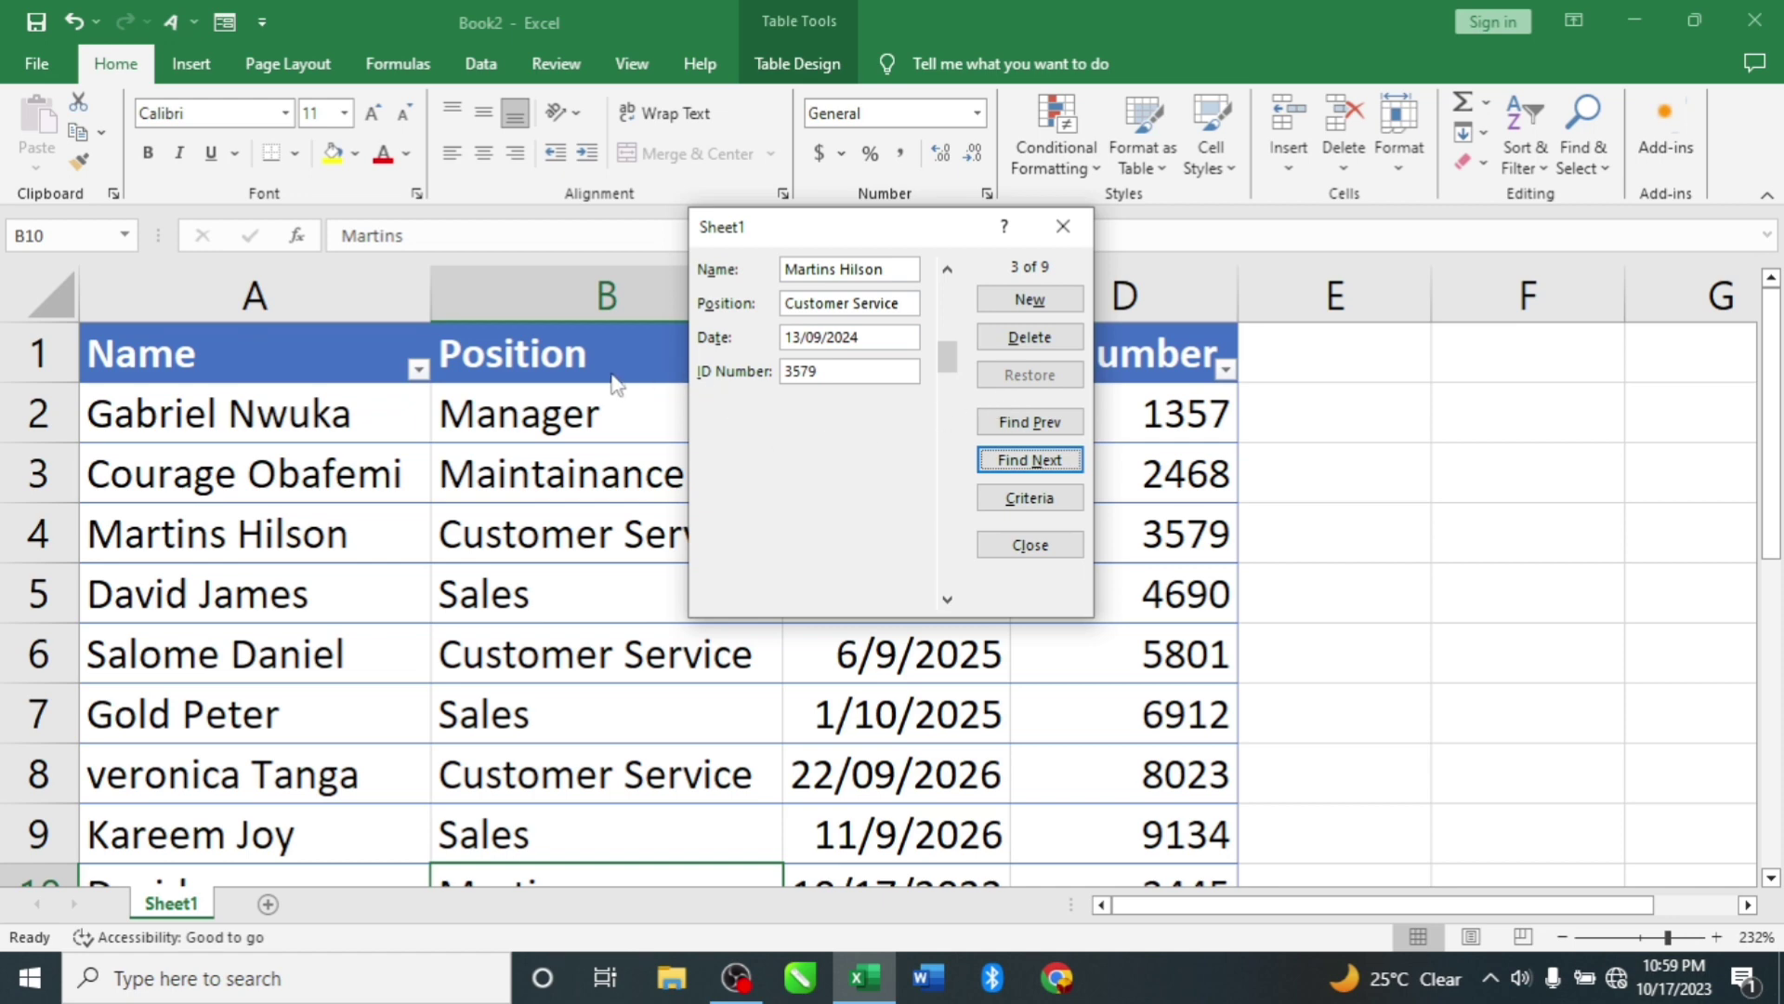
Step: Search the records with the Position criterion 'manager'
key("alt+c")
left_click(796, 303)
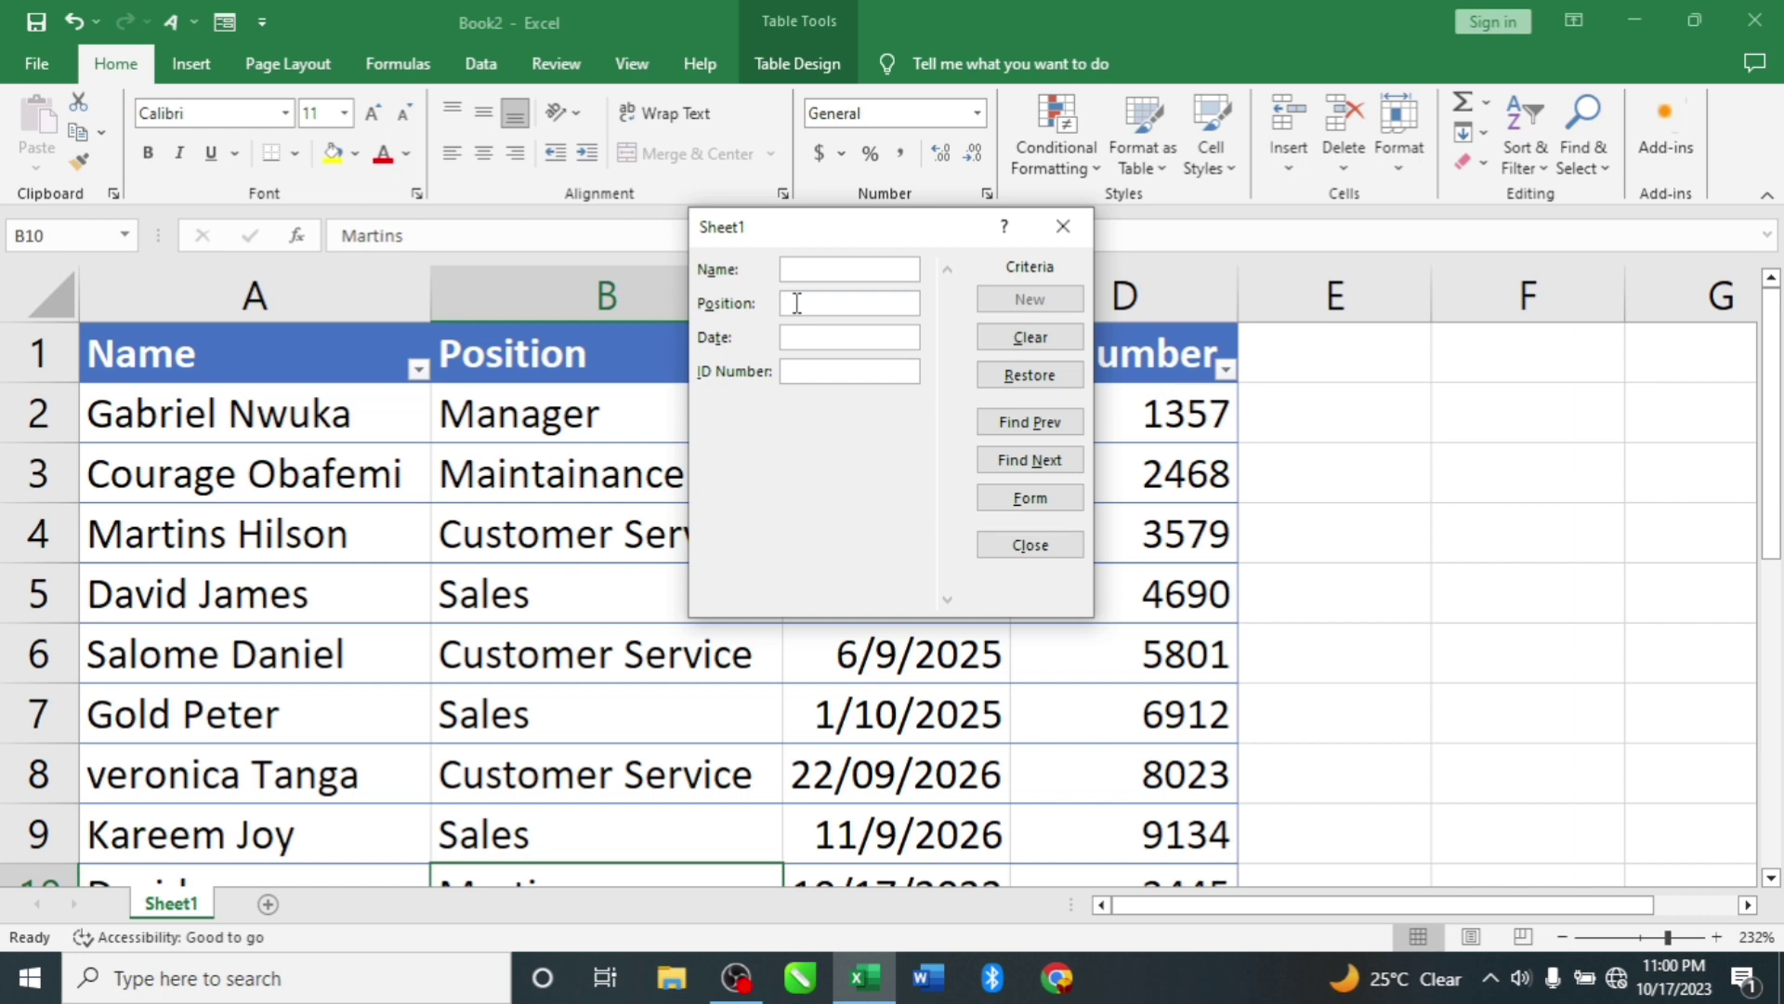
type("manager")
key("Return")
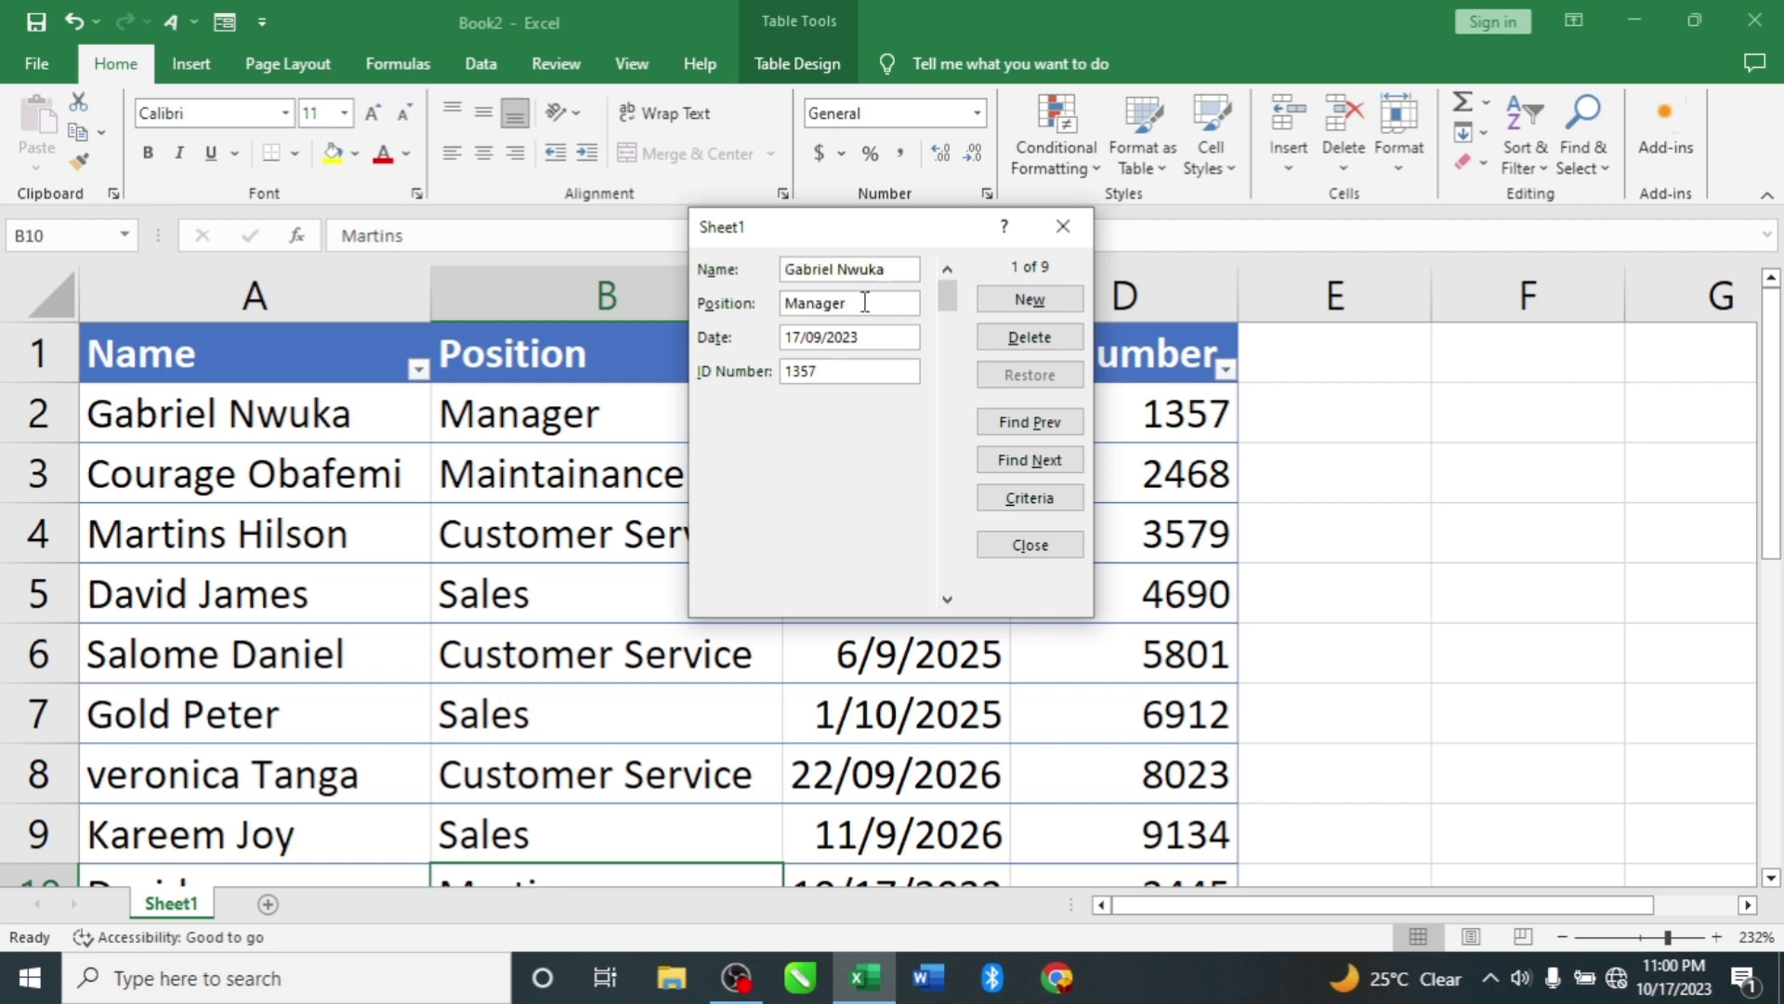
Step: Replace the criterion with 'sales' to find record 4 of 9, ID Number 4690
left_click_drag(866, 302, 779, 314)
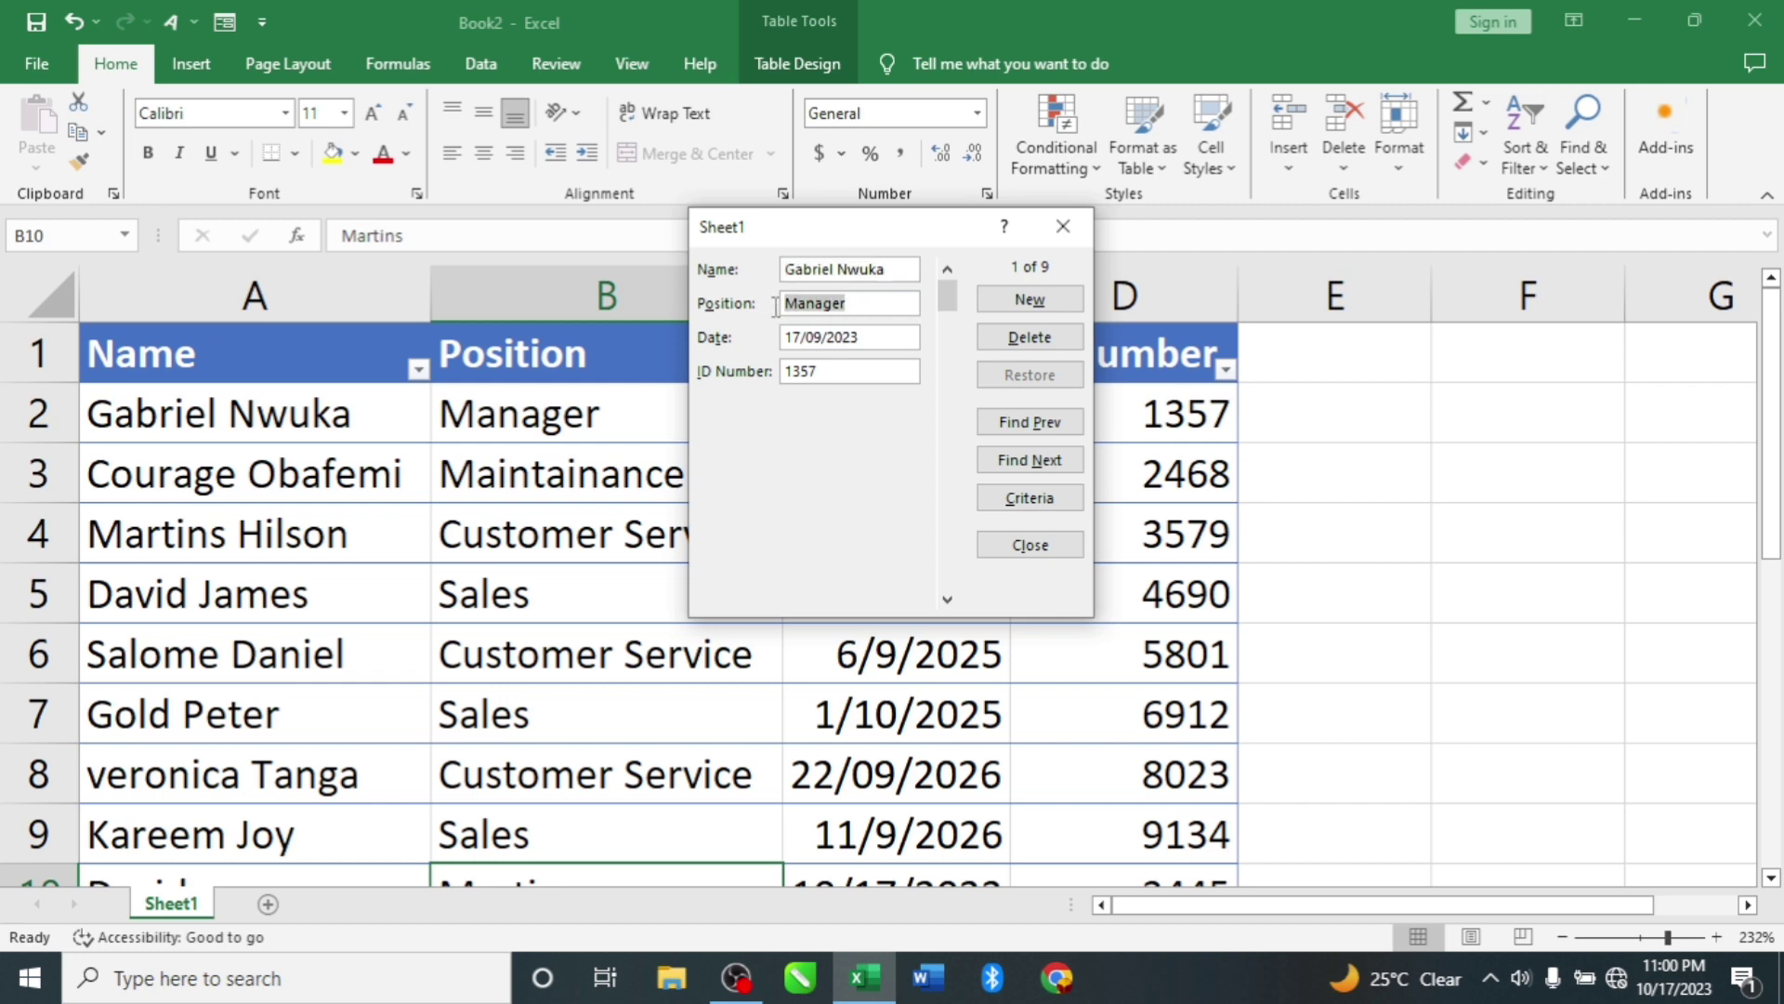
left_click(1022, 500)
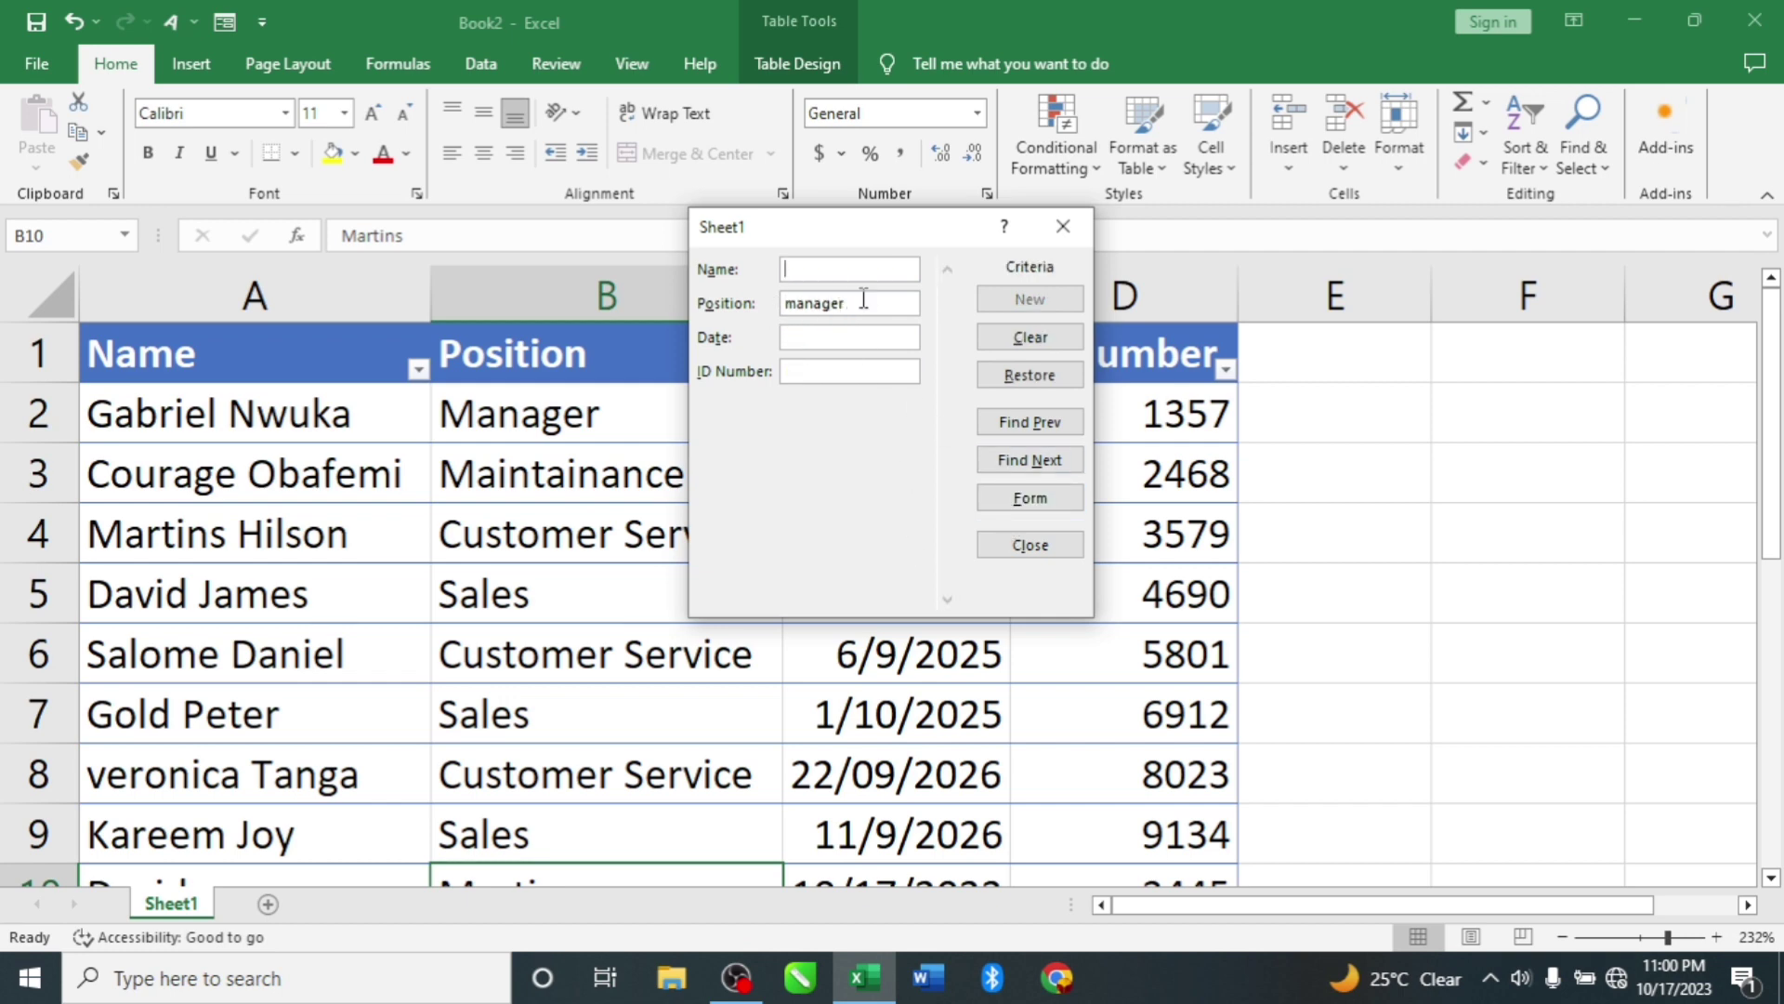
left_click_drag(863, 301, 775, 307)
key("BackSpace")
type("sales")
key("Return")
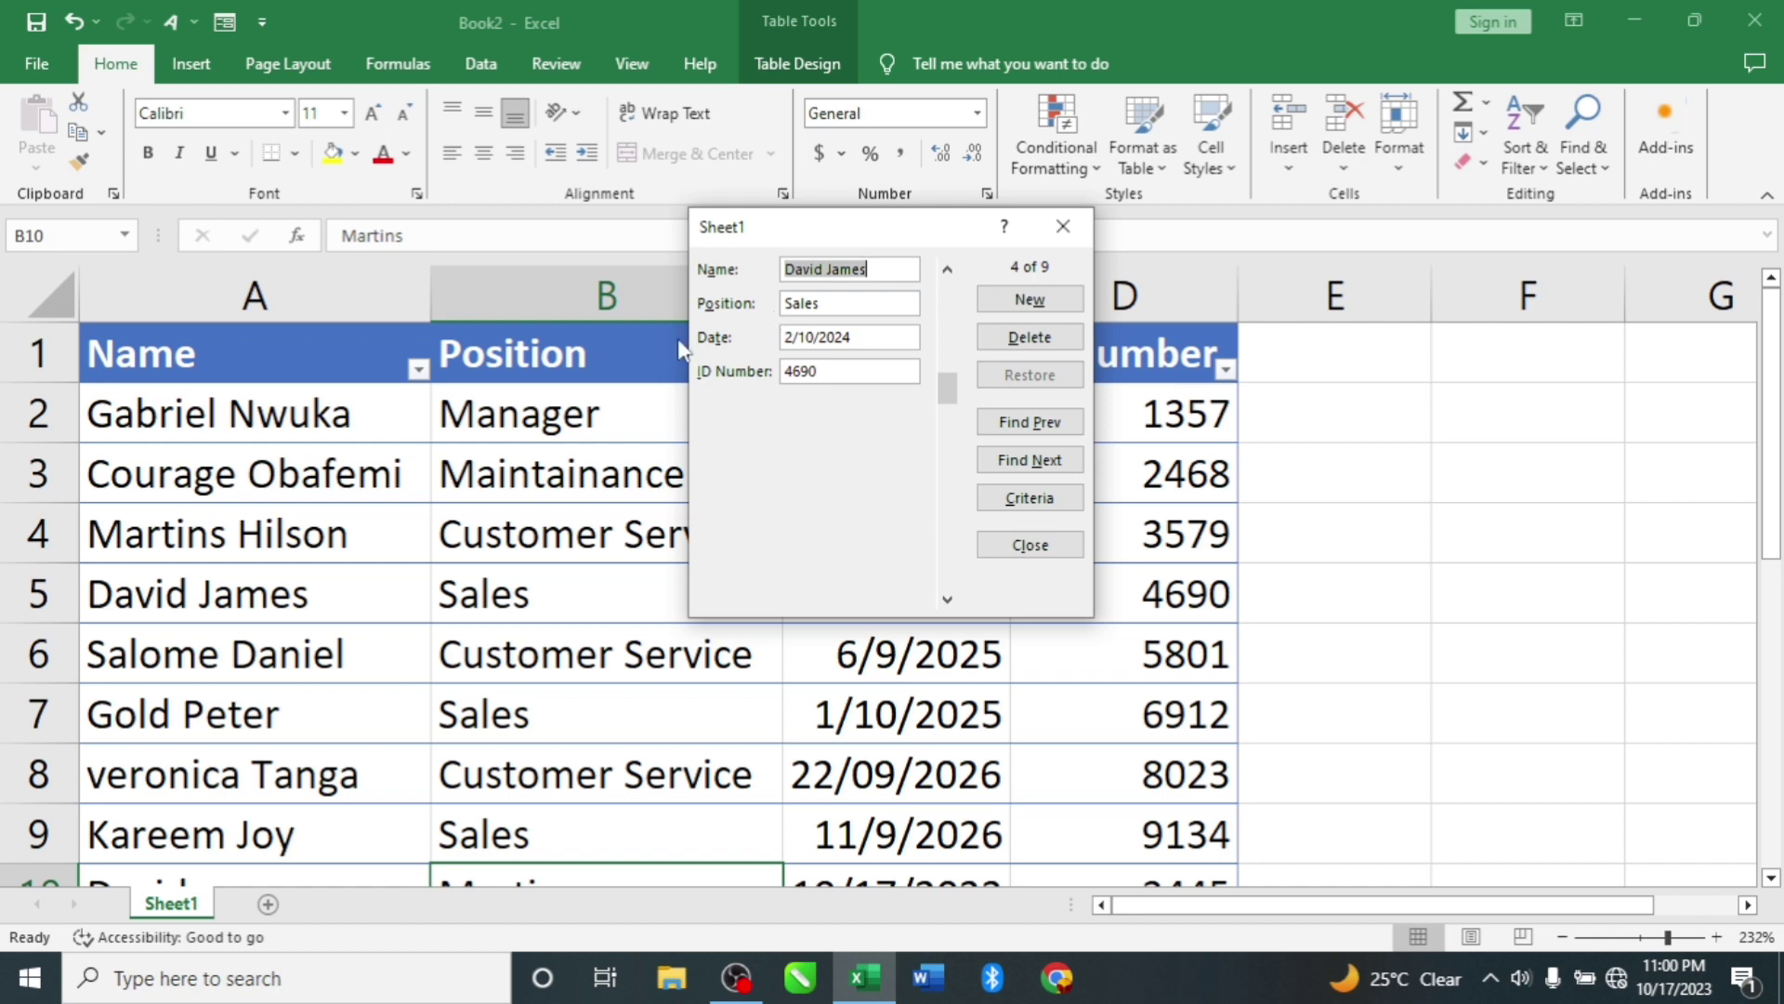